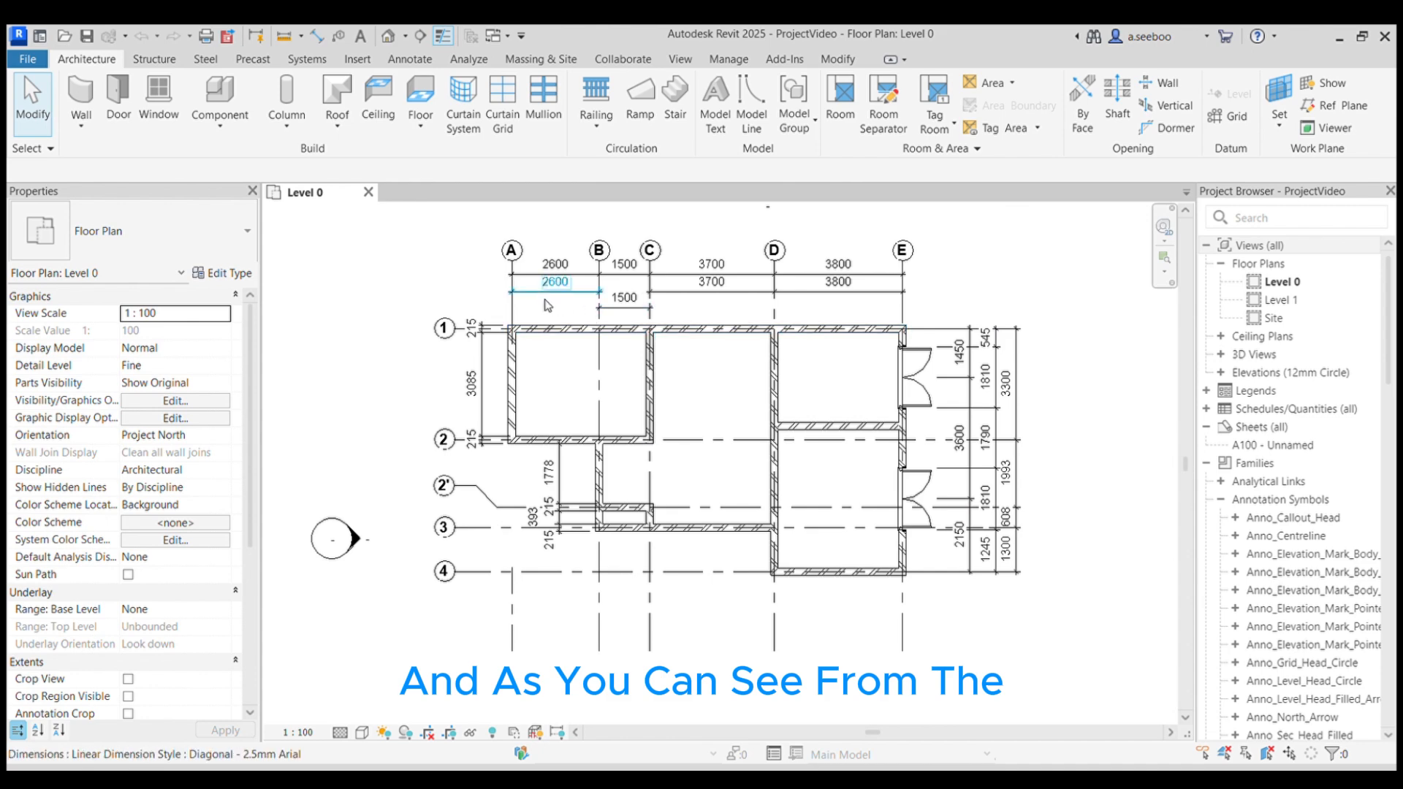
# Step: Give the outer dimension string between grids A and E a new dimension type, Diagonal - 2mm Arial, with arrow tick marks
pyautogui.scroll(1, 545, 303)
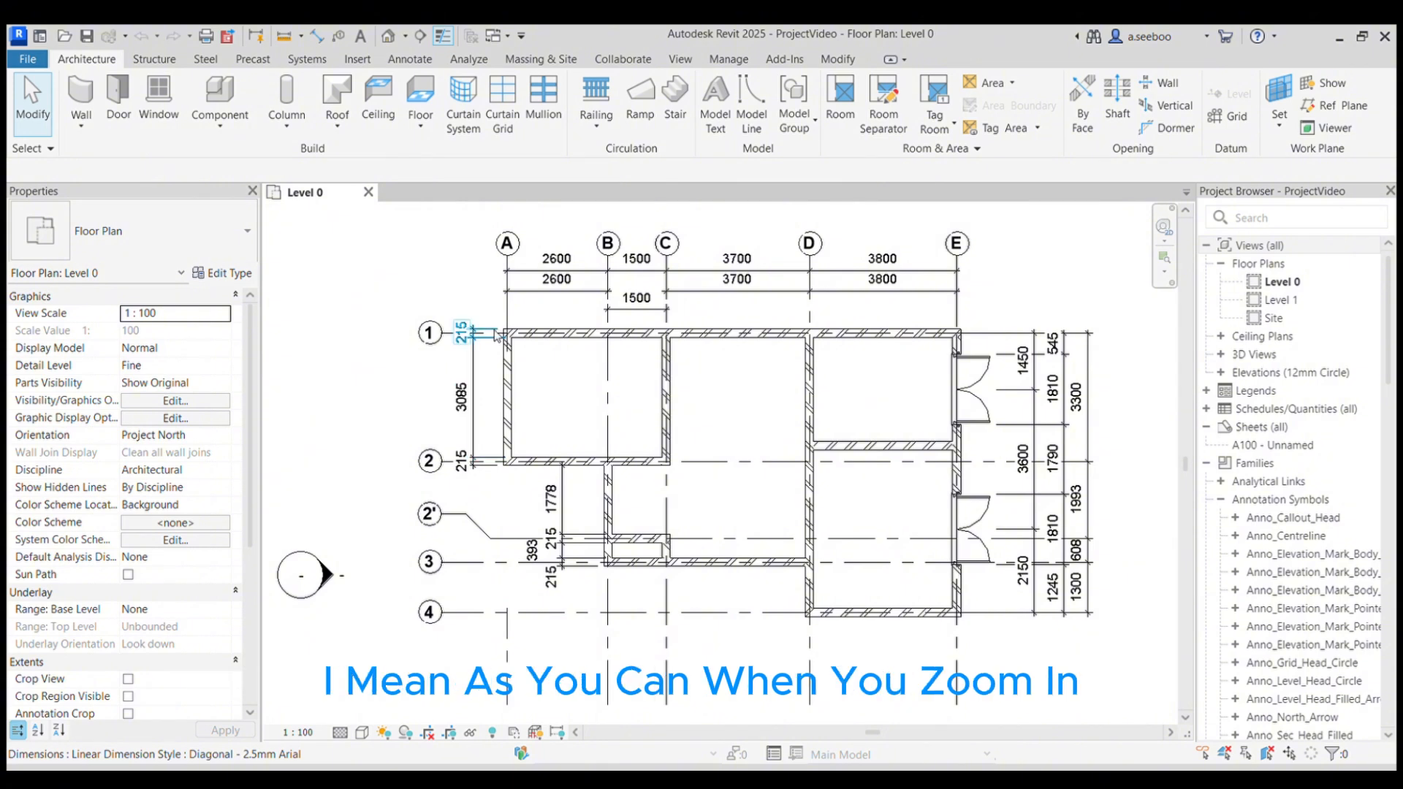
pyautogui.scroll(5, 496, 335)
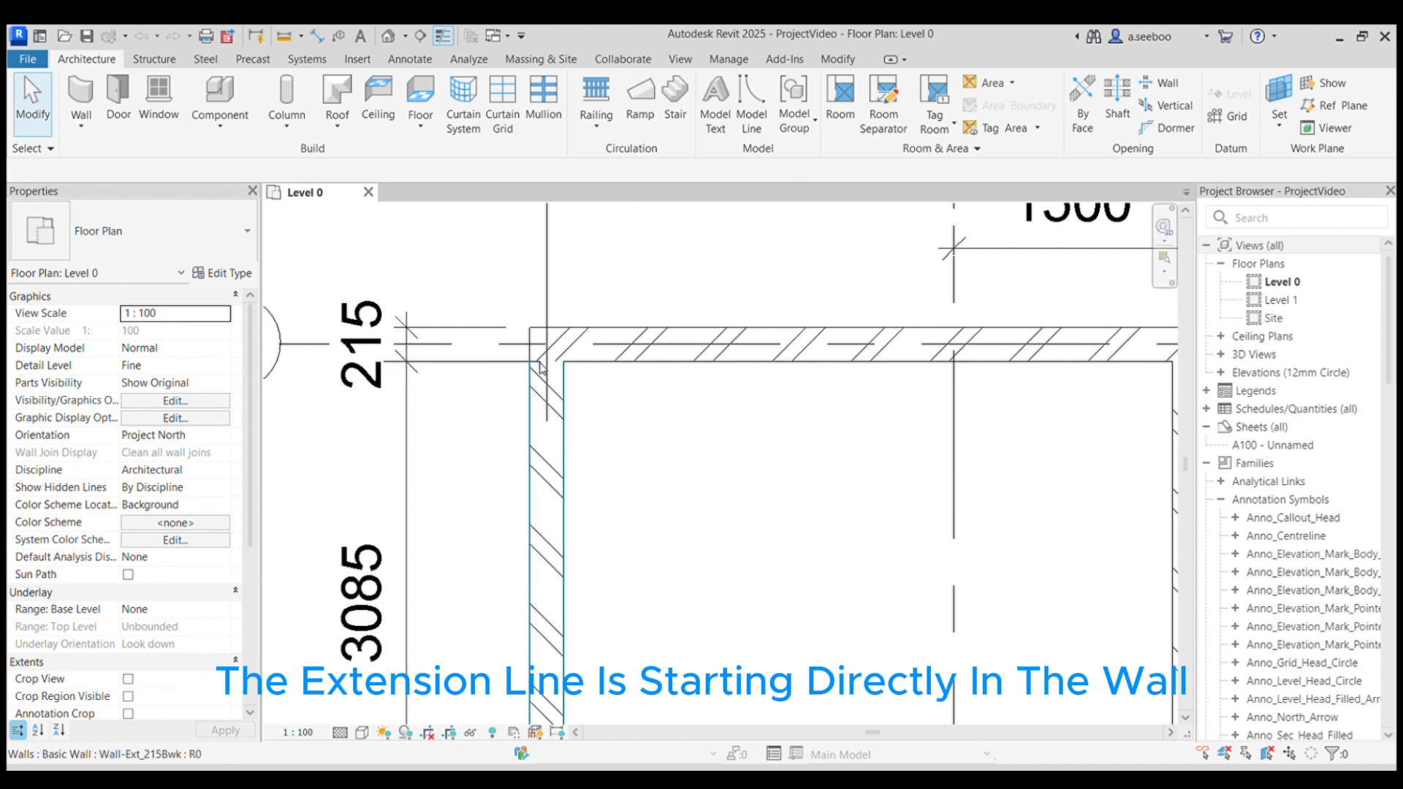
pyautogui.scroll(-5, 541, 367)
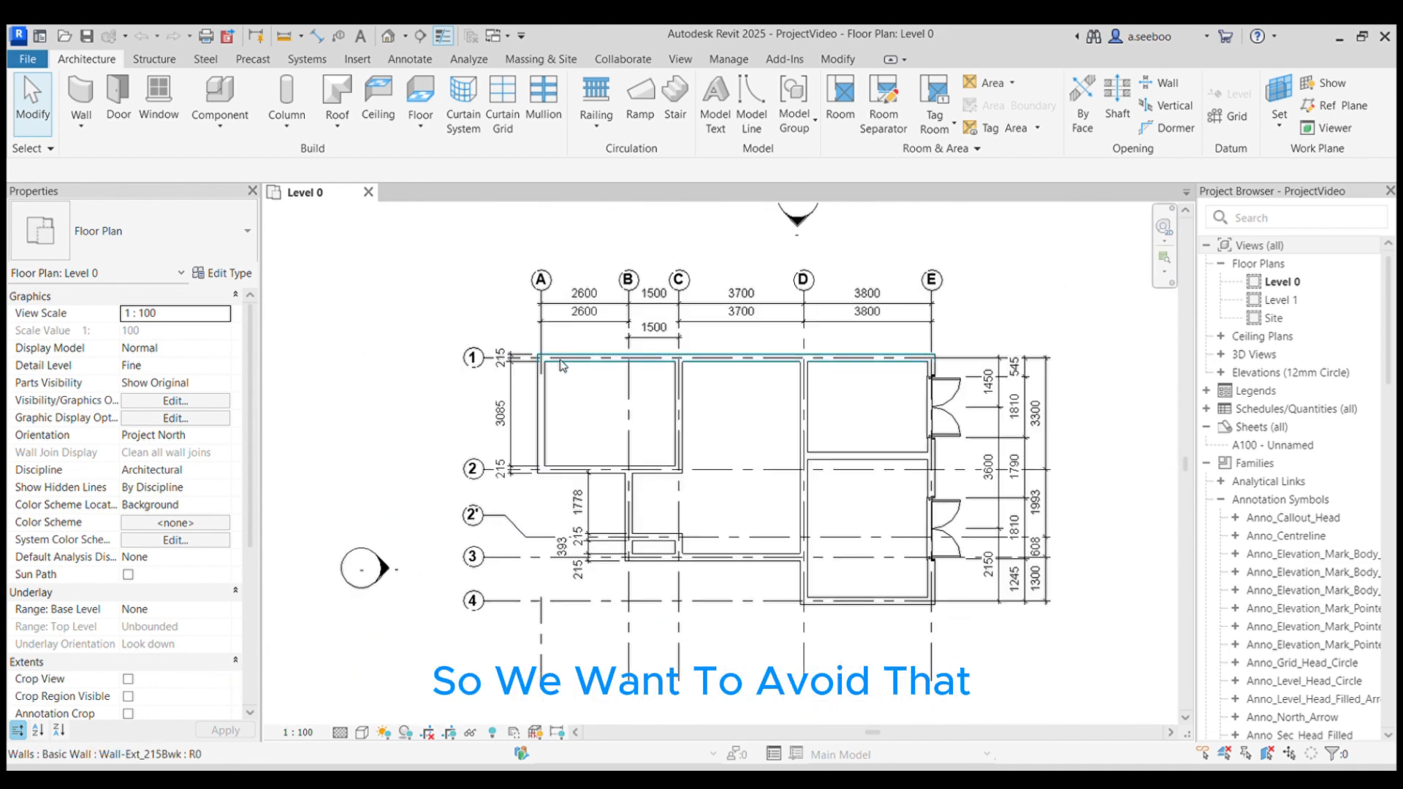
pyautogui.moveTo(776, 394); pyautogui.dragTo(714, 391, button='middle')
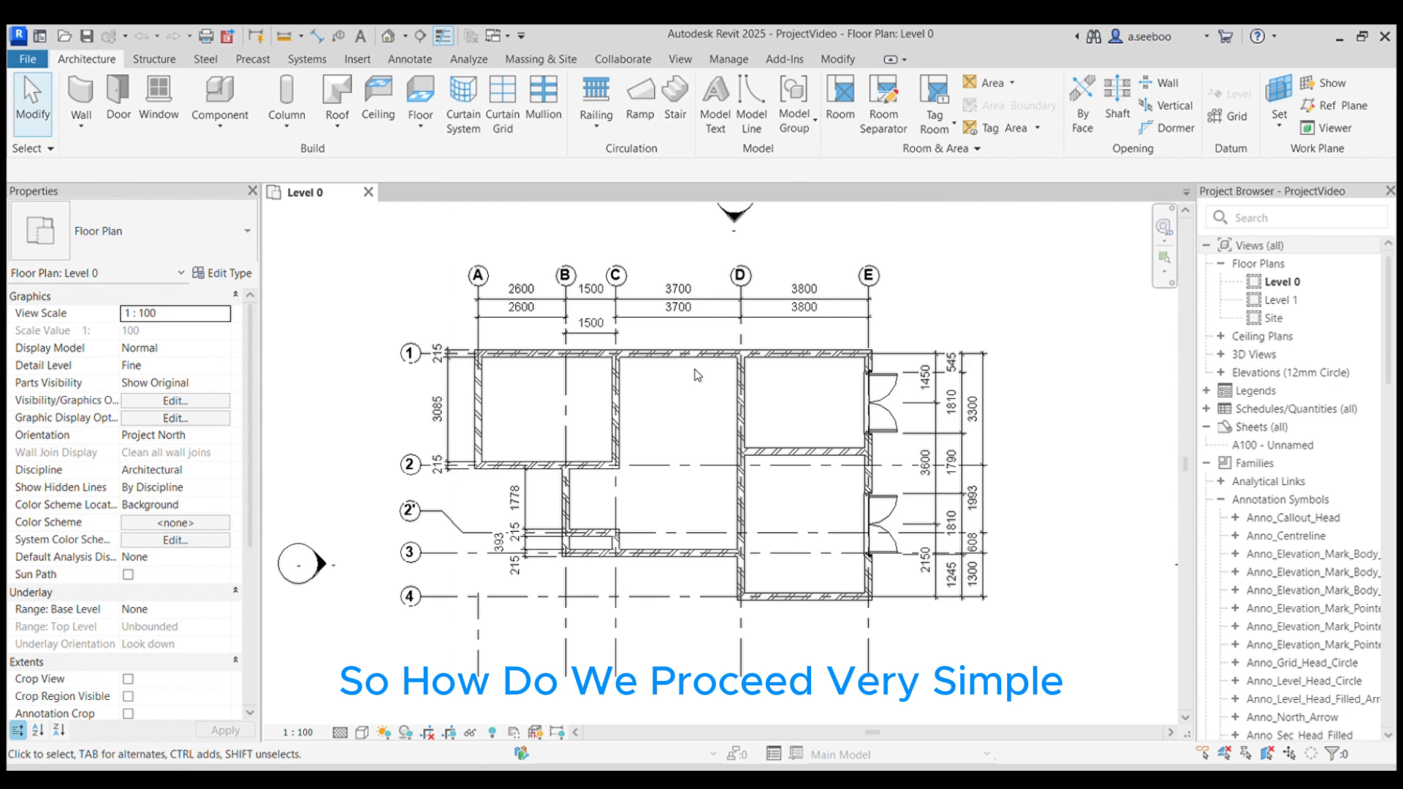
pyautogui.click(522, 298)
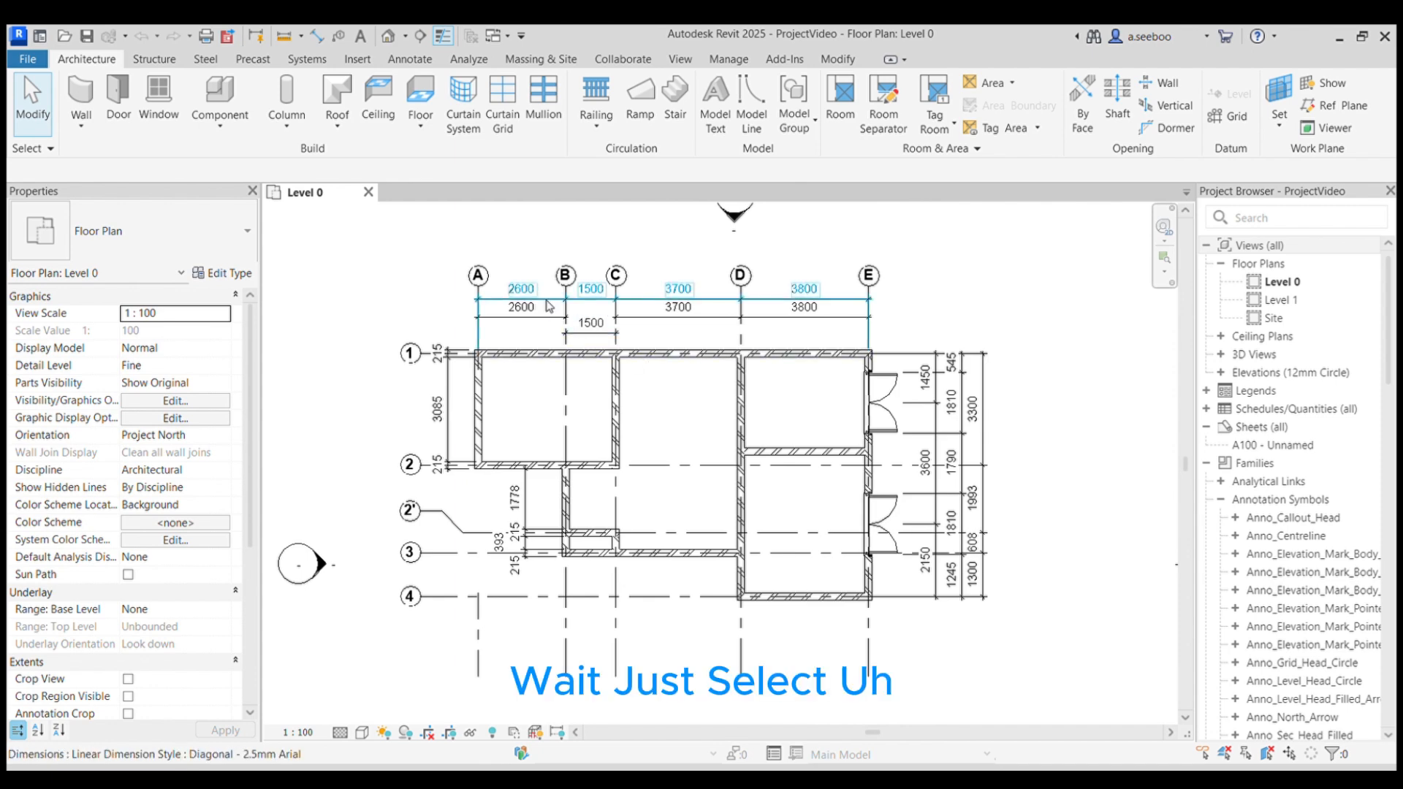
pyautogui.click(549, 306)
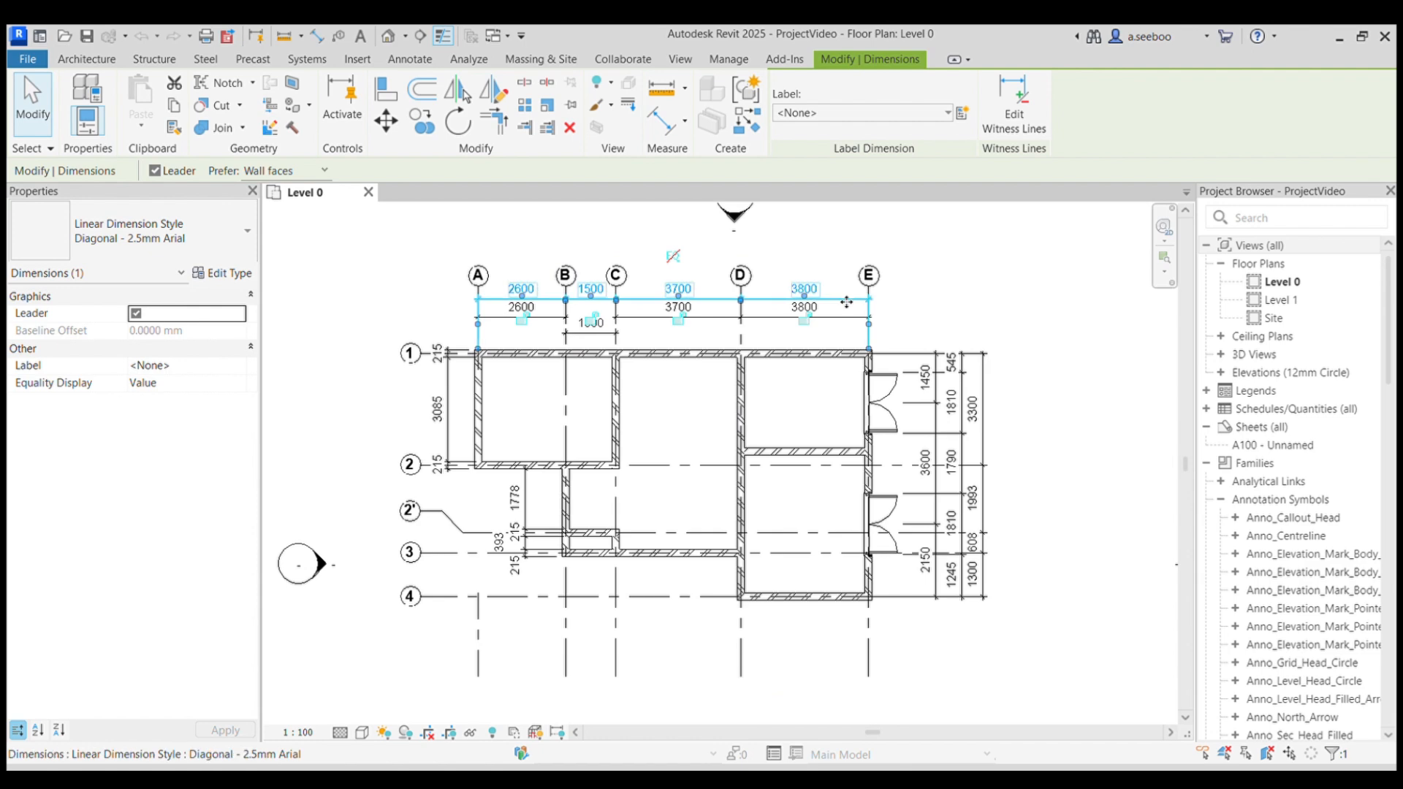
pyautogui.scroll(2, 816, 293)
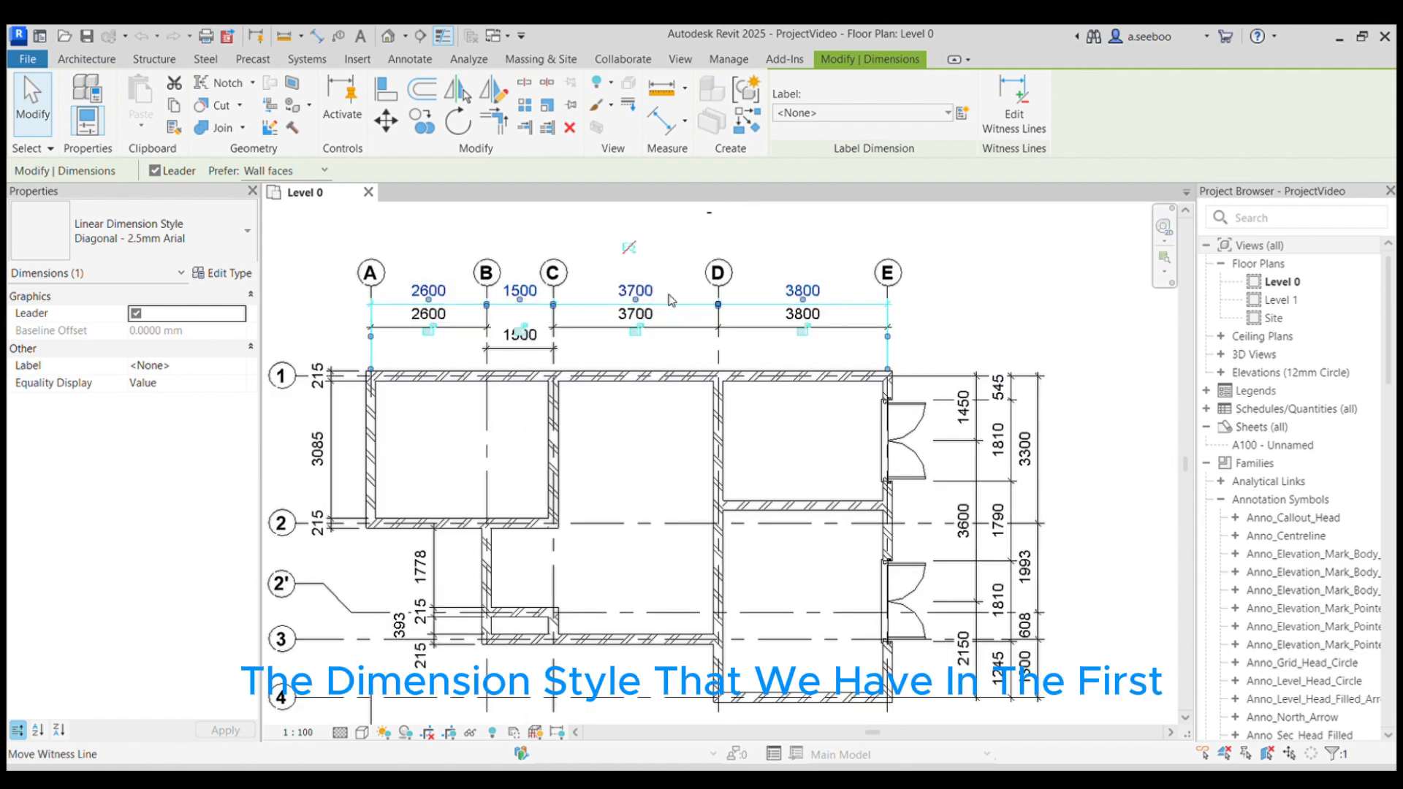
pyautogui.scroll(-2, 623, 338)
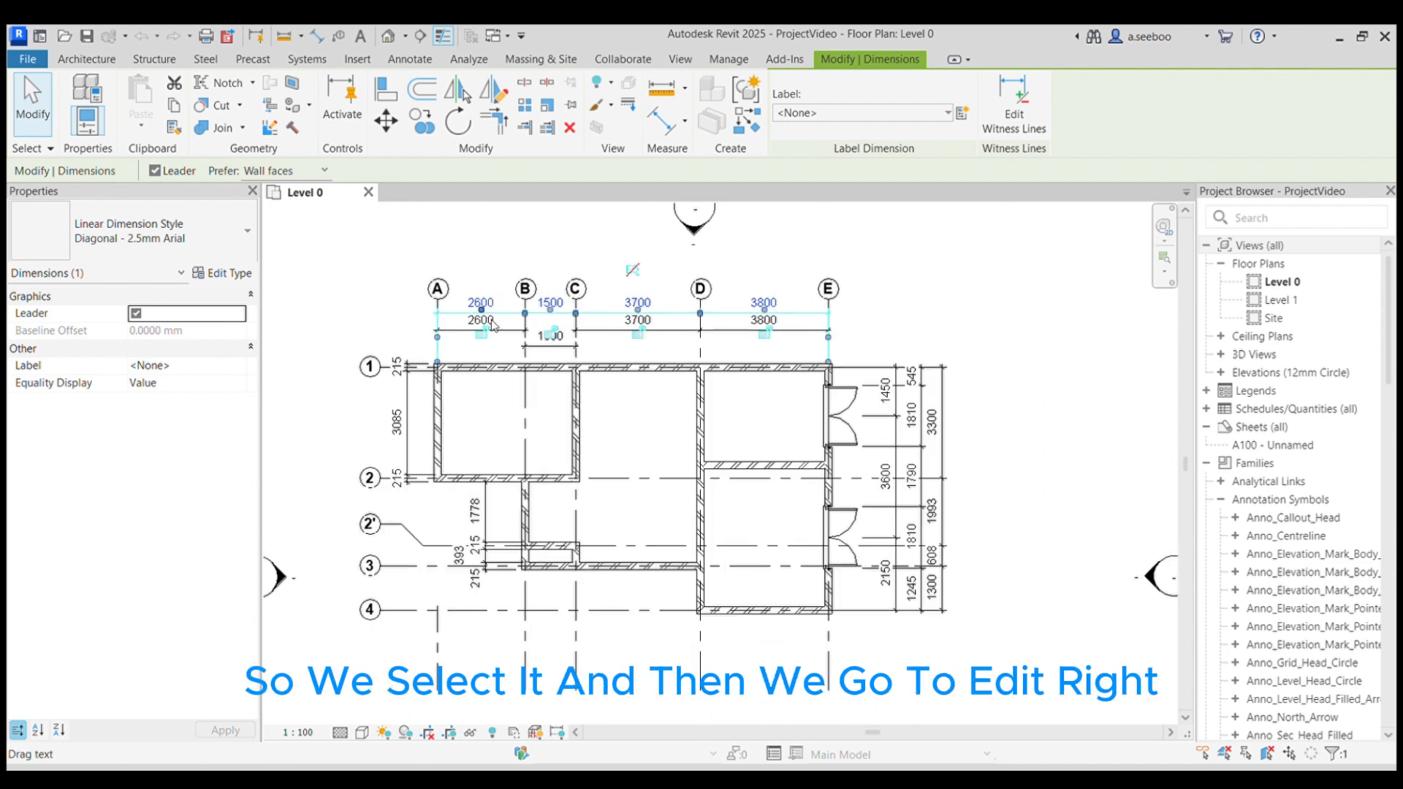
pyautogui.click(232, 274)
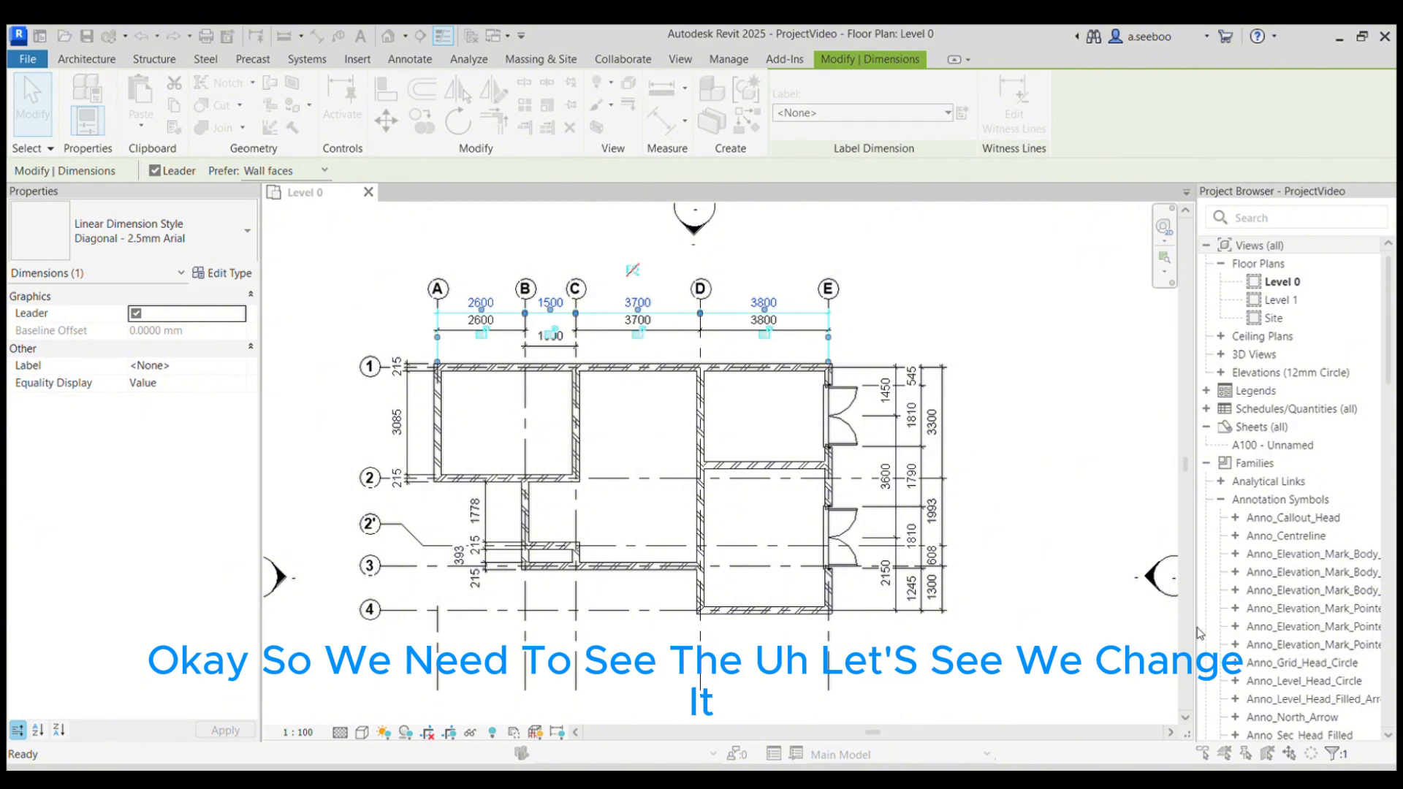
pyautogui.click(927, 299)
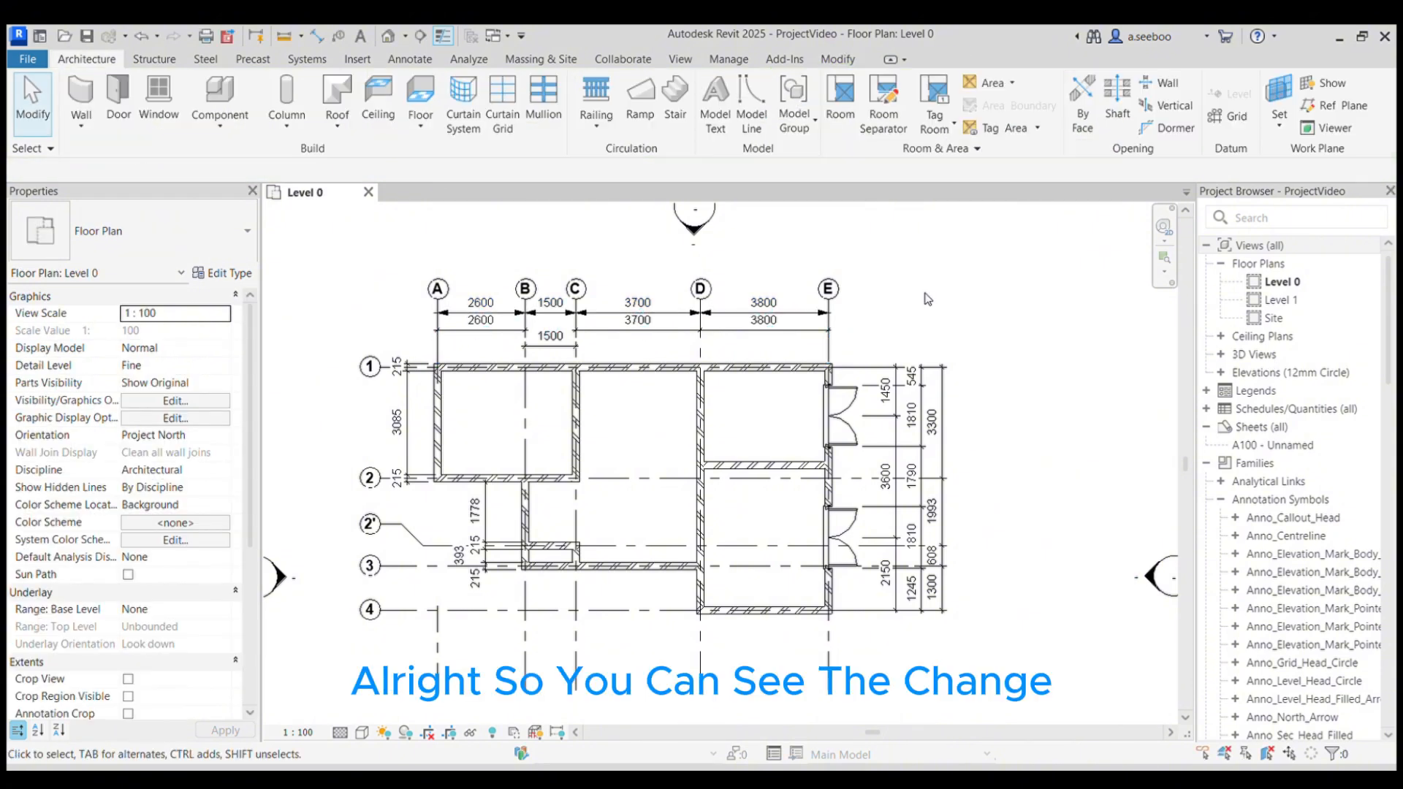
# Step: Set the Diagonal - 2mm Arial dimension type's witness lines to fixed to the dimension line and its colour to blue
pyautogui.click(465, 319)
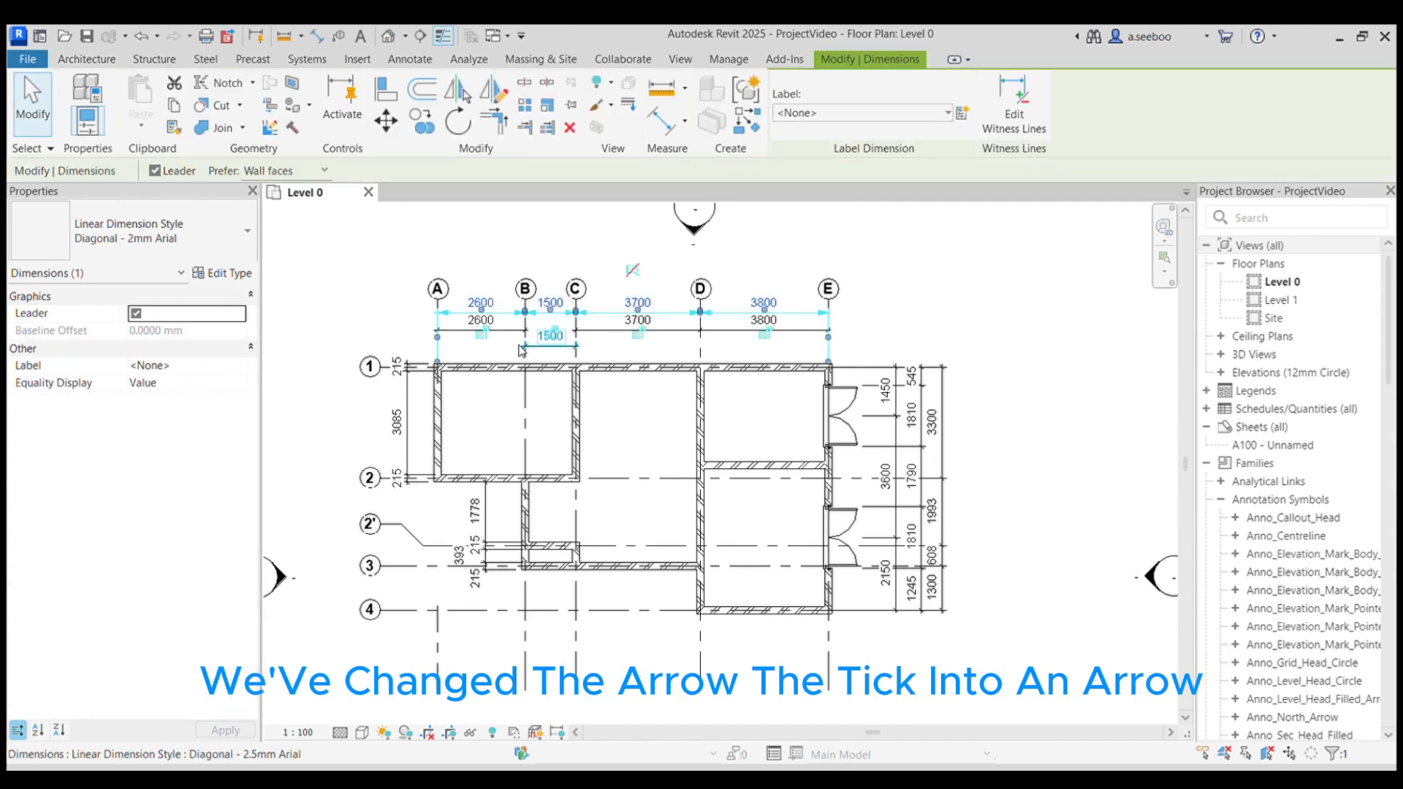
pyautogui.scroll(5, 511, 307)
pyautogui.scroll(-4, 509, 299)
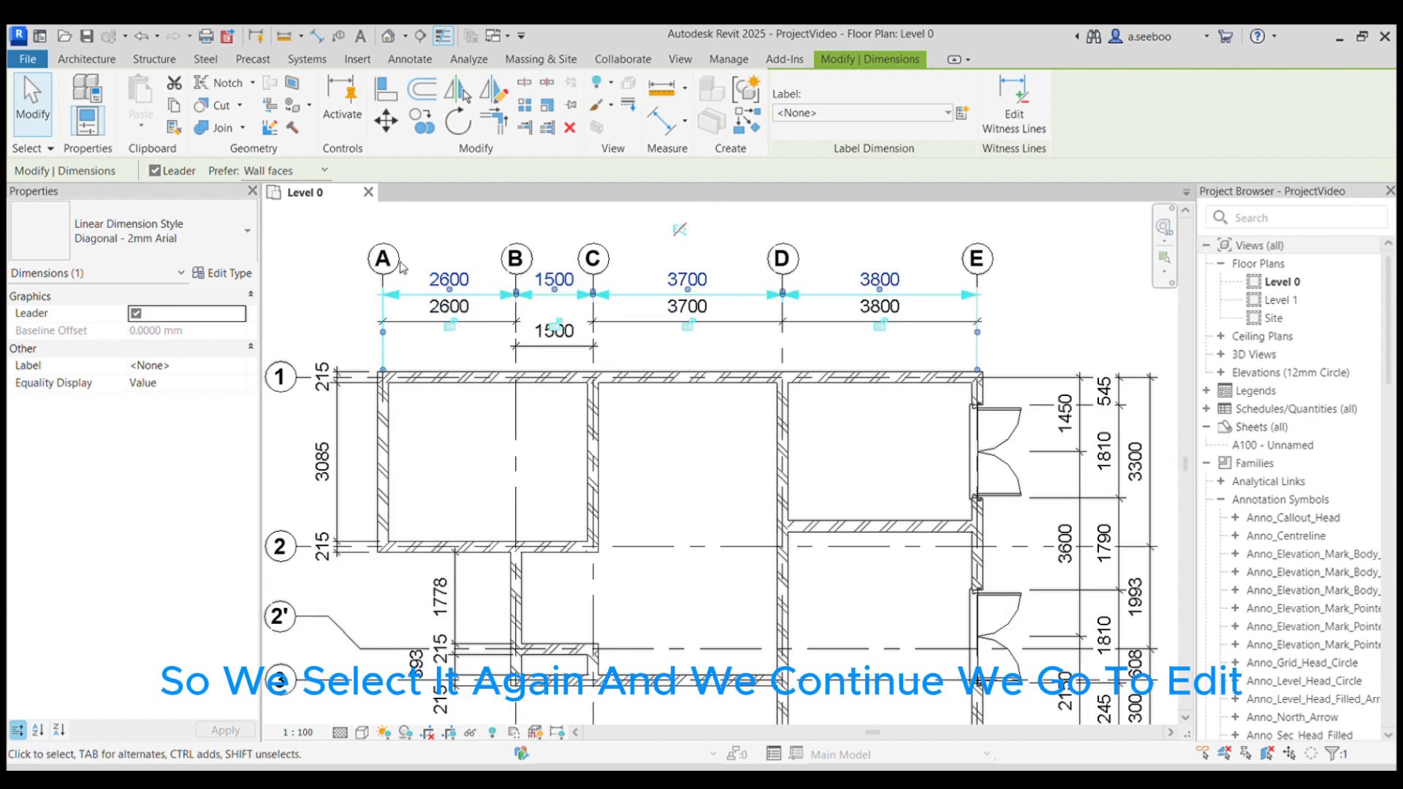
pyautogui.click(222, 273)
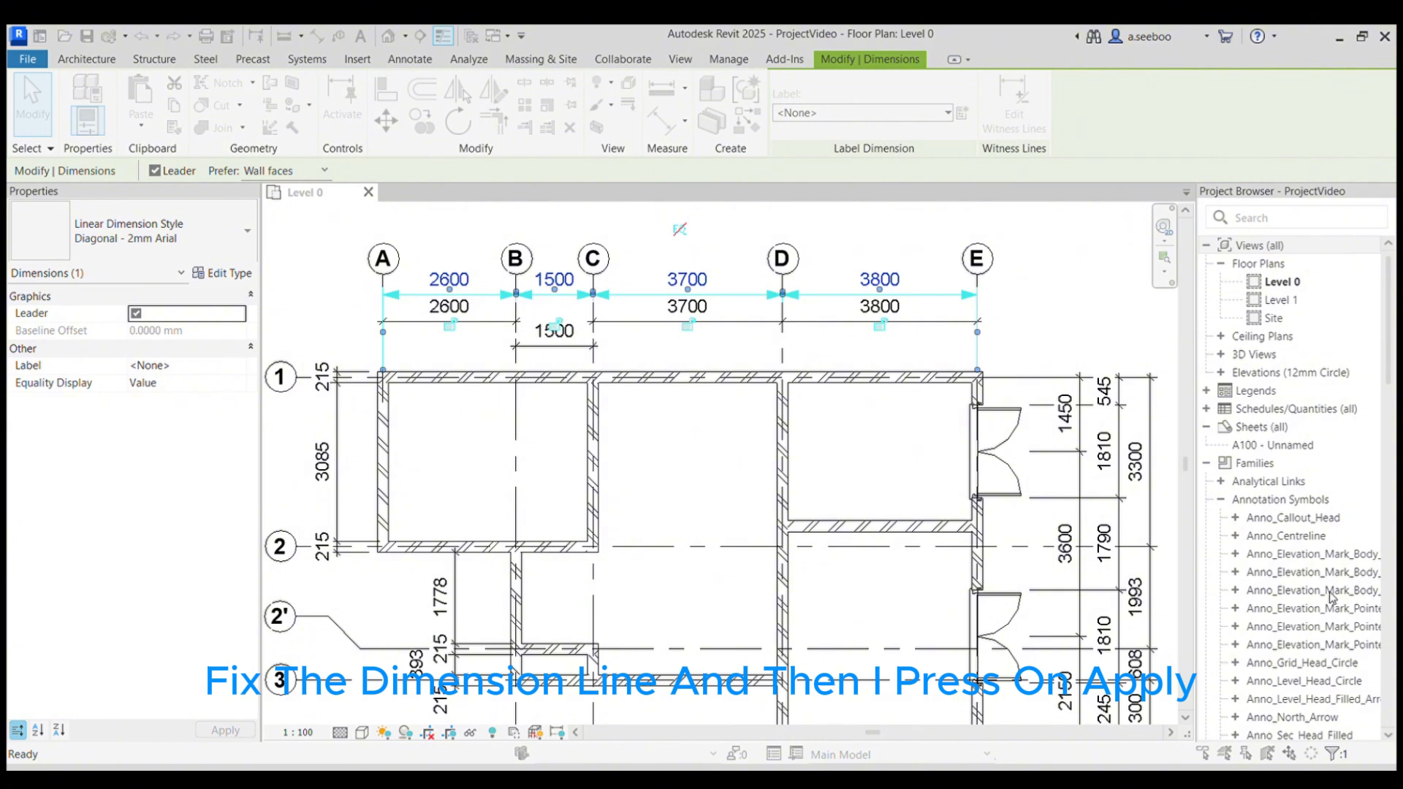
pyautogui.click(1337, 621)
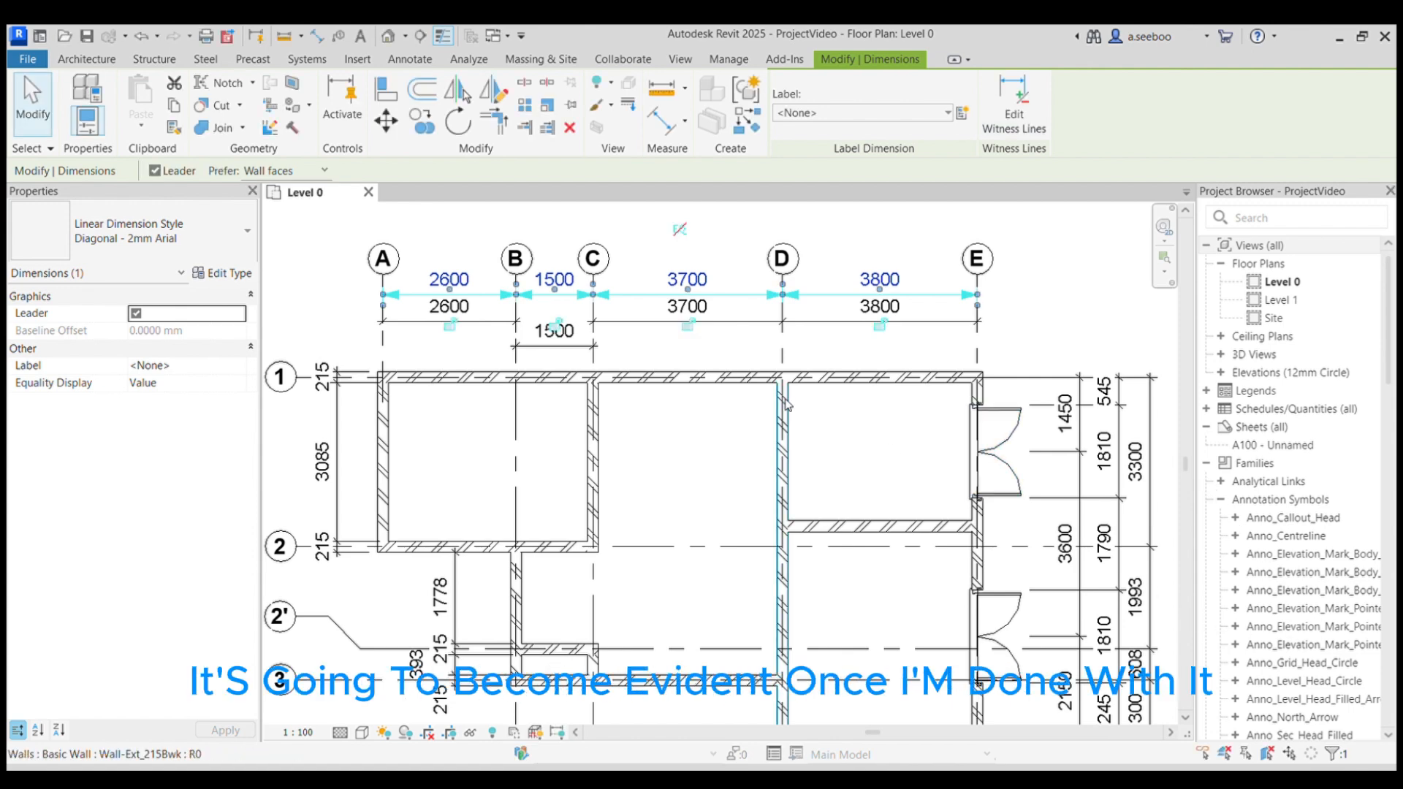
pyautogui.click(1068, 322)
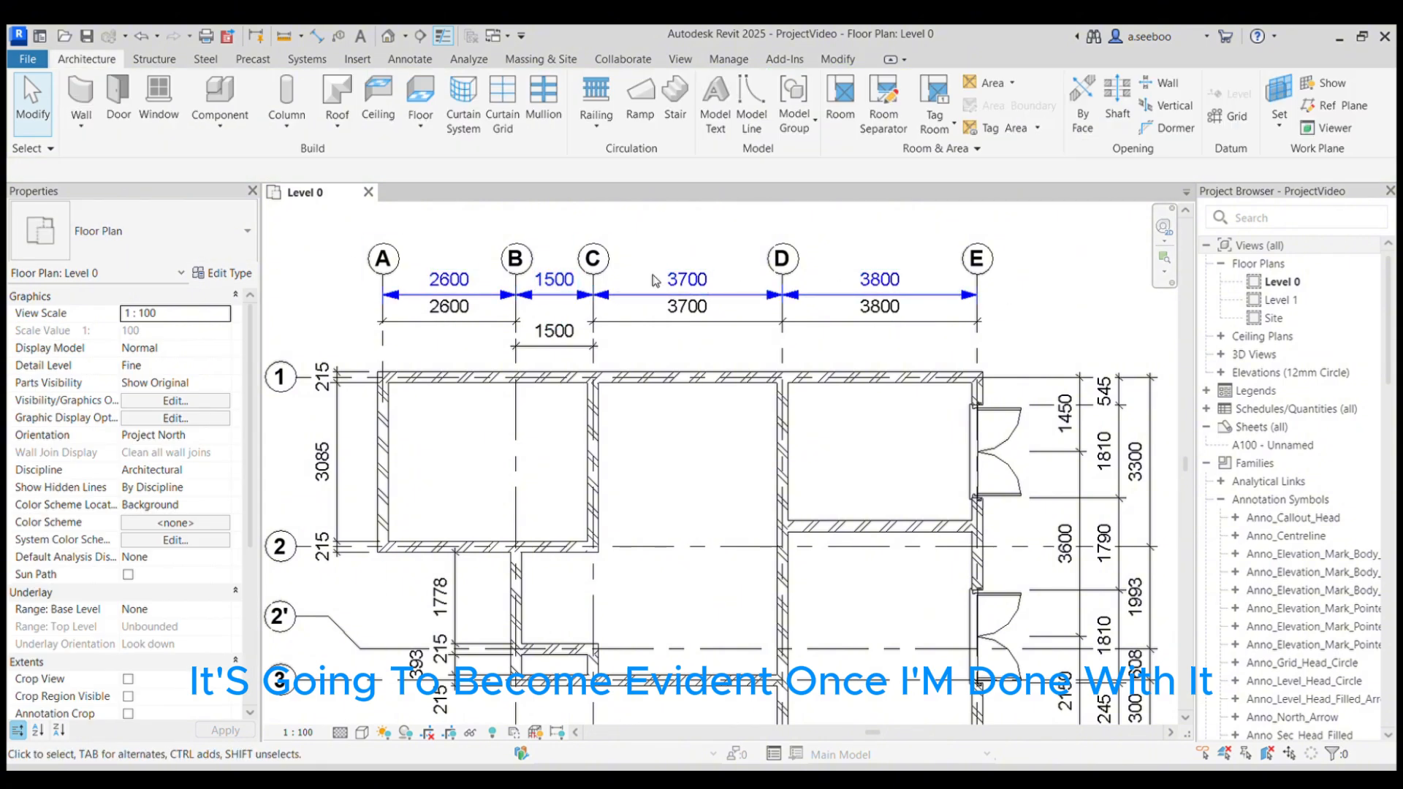
# Step: Reduce the text size of the Diagonal - 2mm Arial dimension type and set its text offset to 1 mm
pyautogui.click(781, 287)
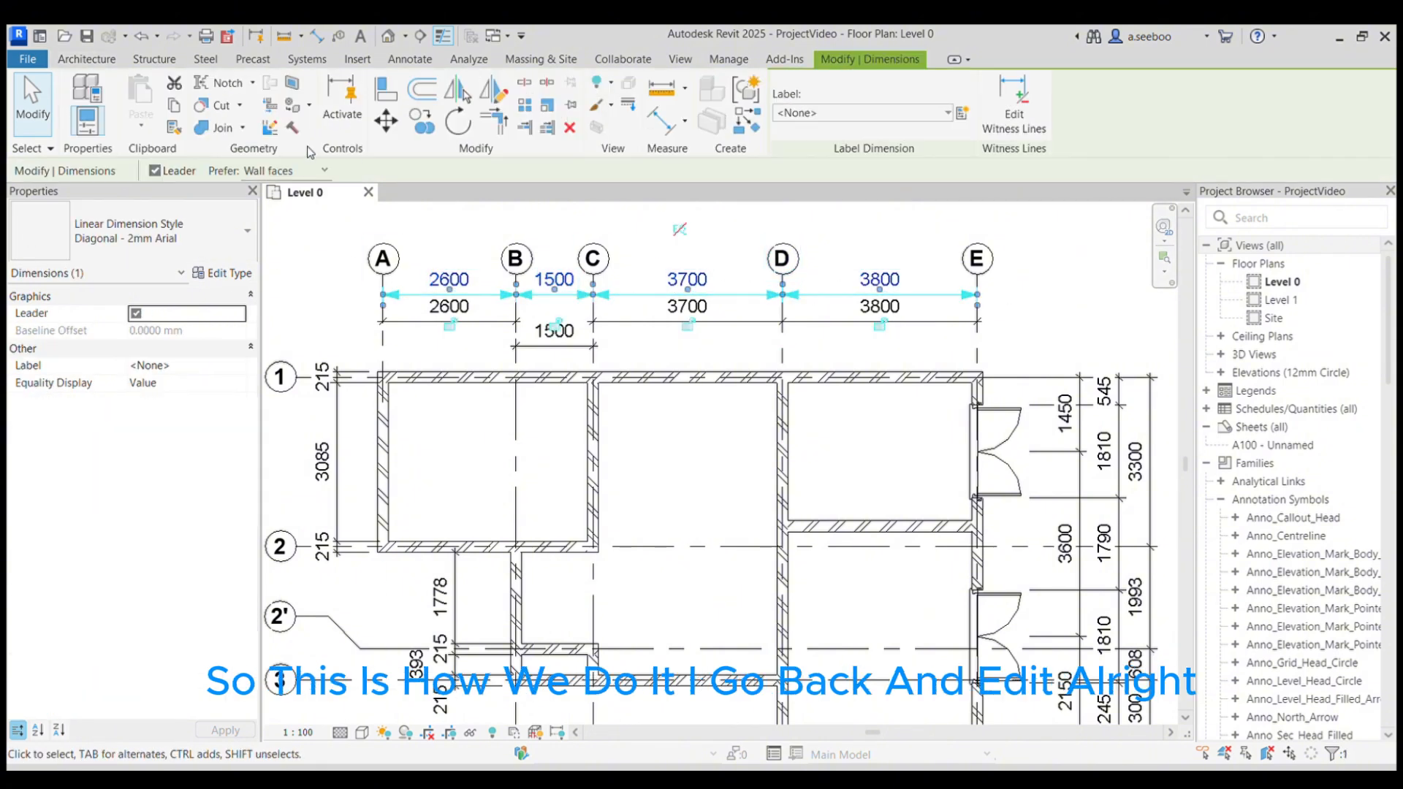
pyautogui.click(215, 275)
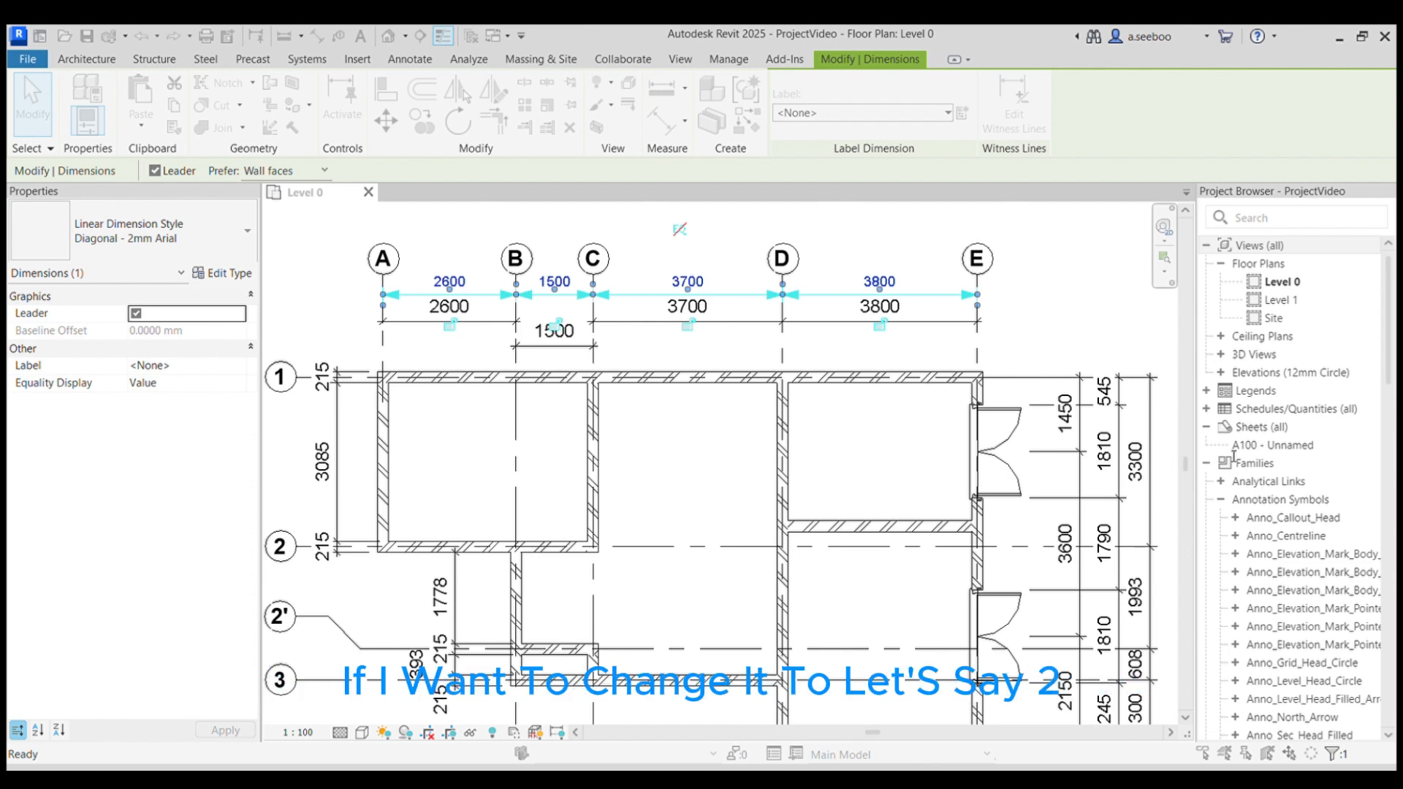
pyautogui.click(1328, 628)
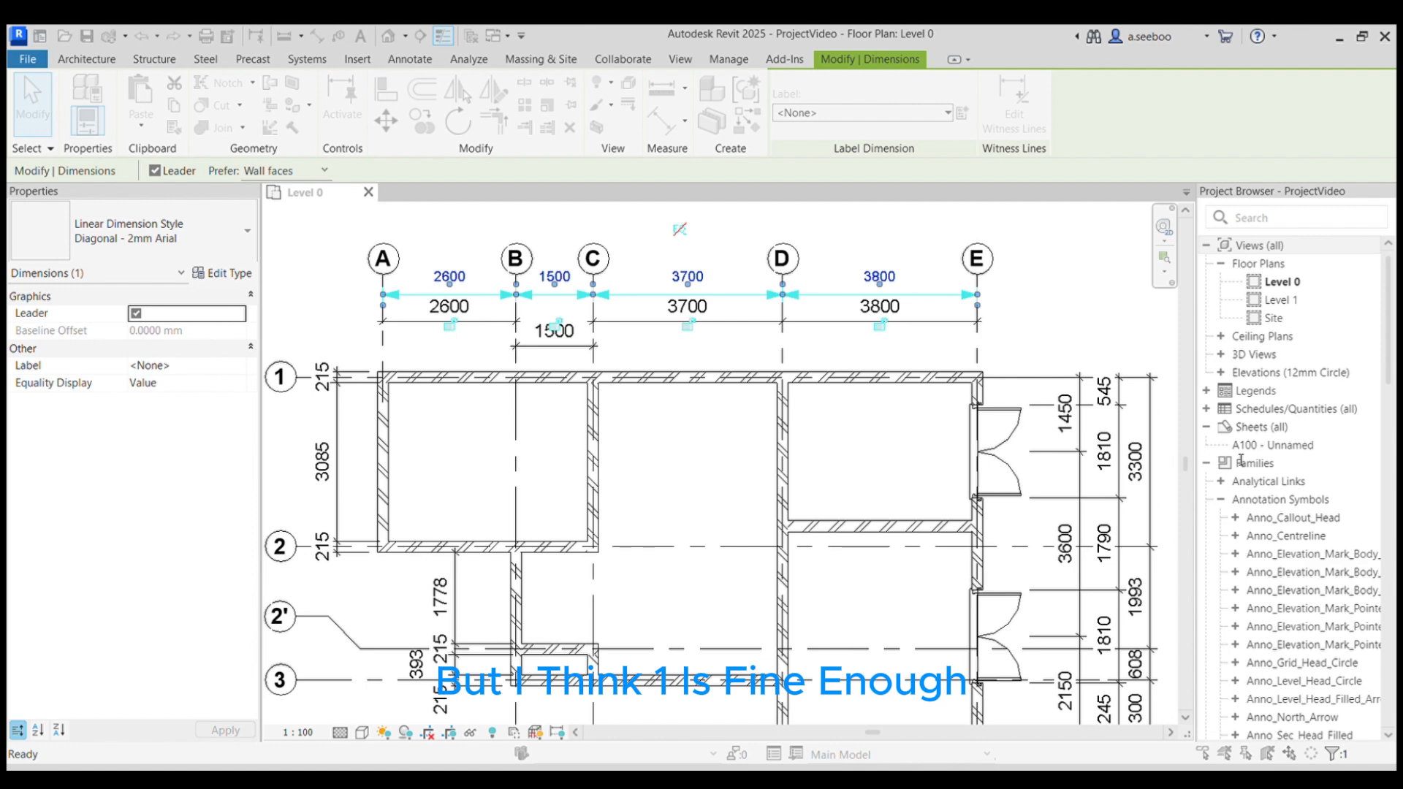
pyautogui.click(1334, 624)
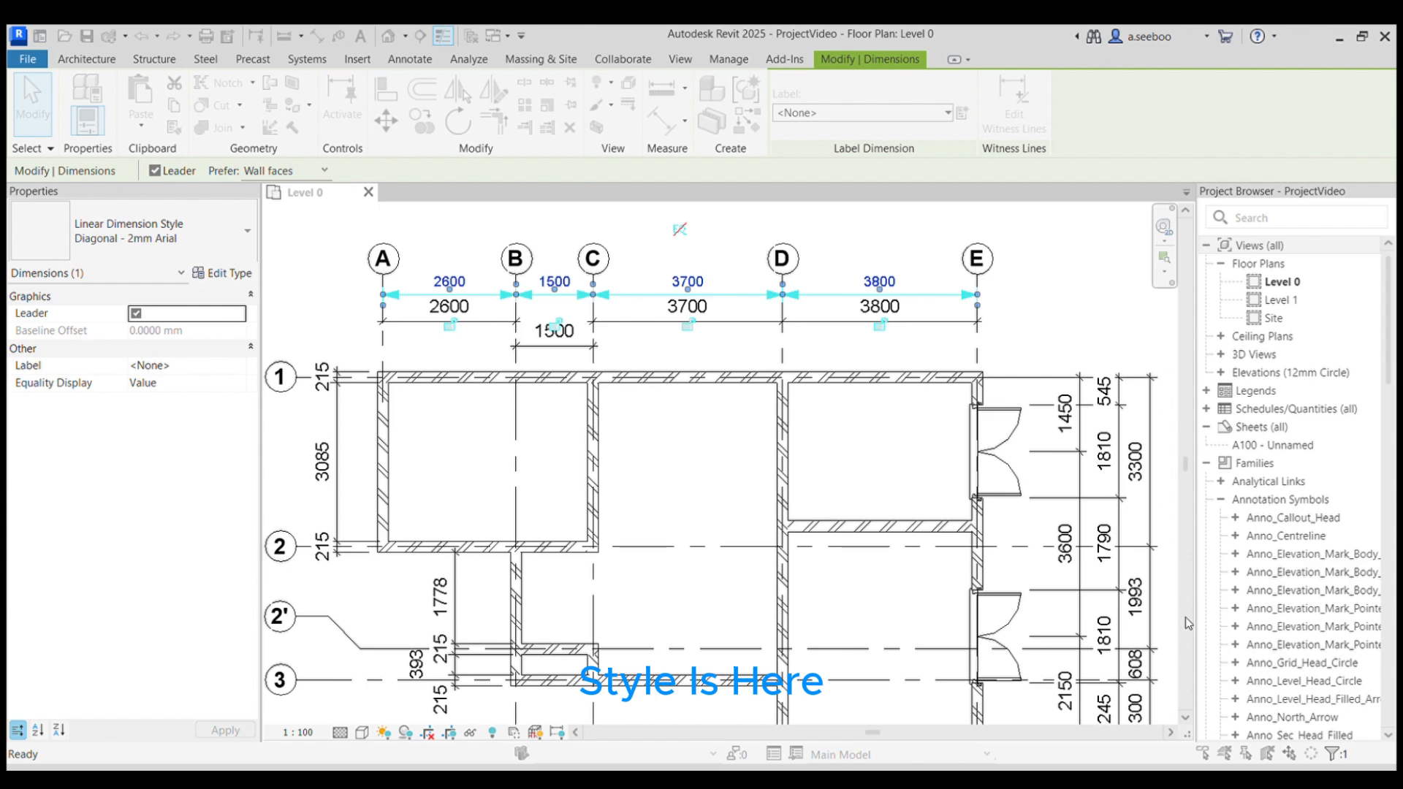
pyautogui.click(1040, 290)
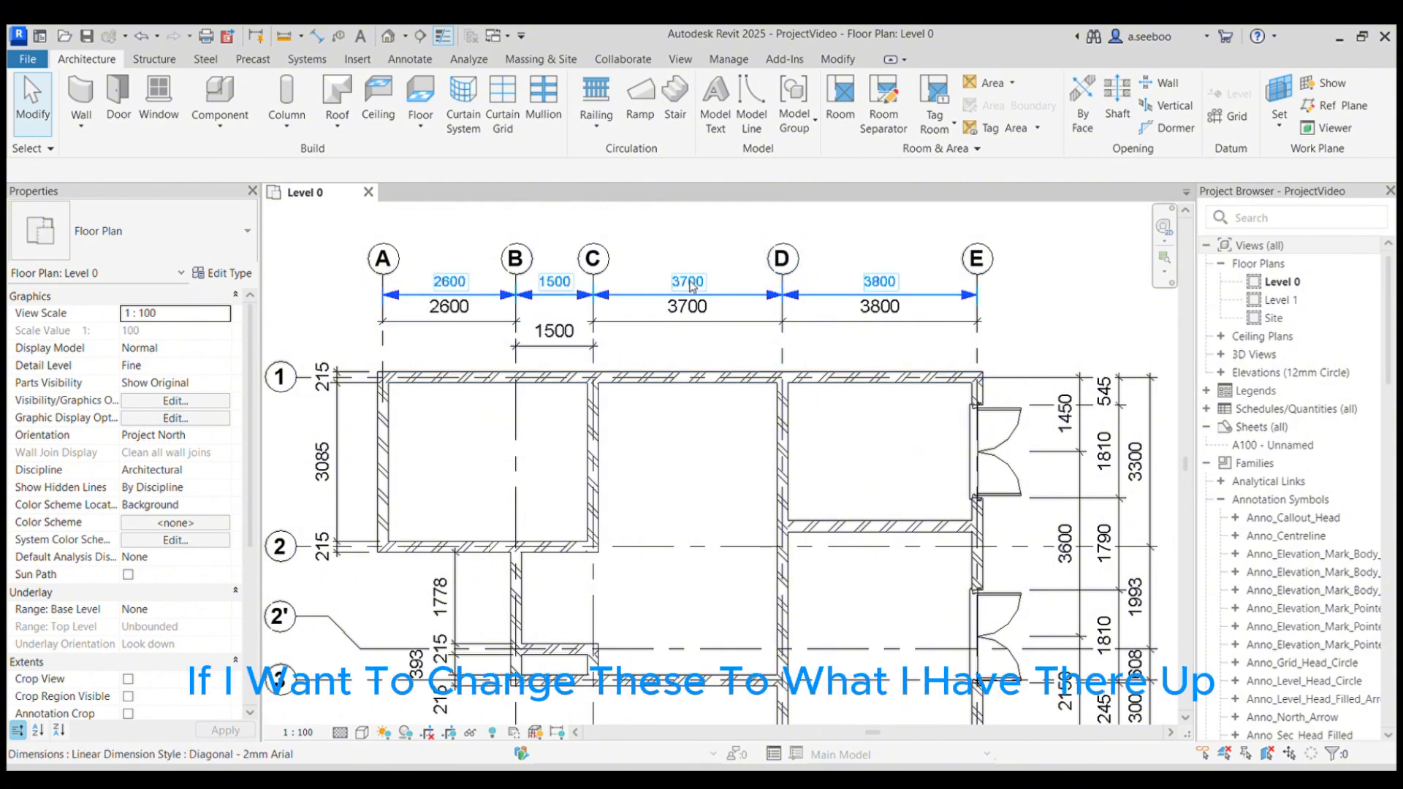
# Step: Apply the Diagonal - 2mm Arial type to the inner dimensions between grids A and E and to the vertical dimensions beside the east and west walls
pyautogui.click(487, 326)
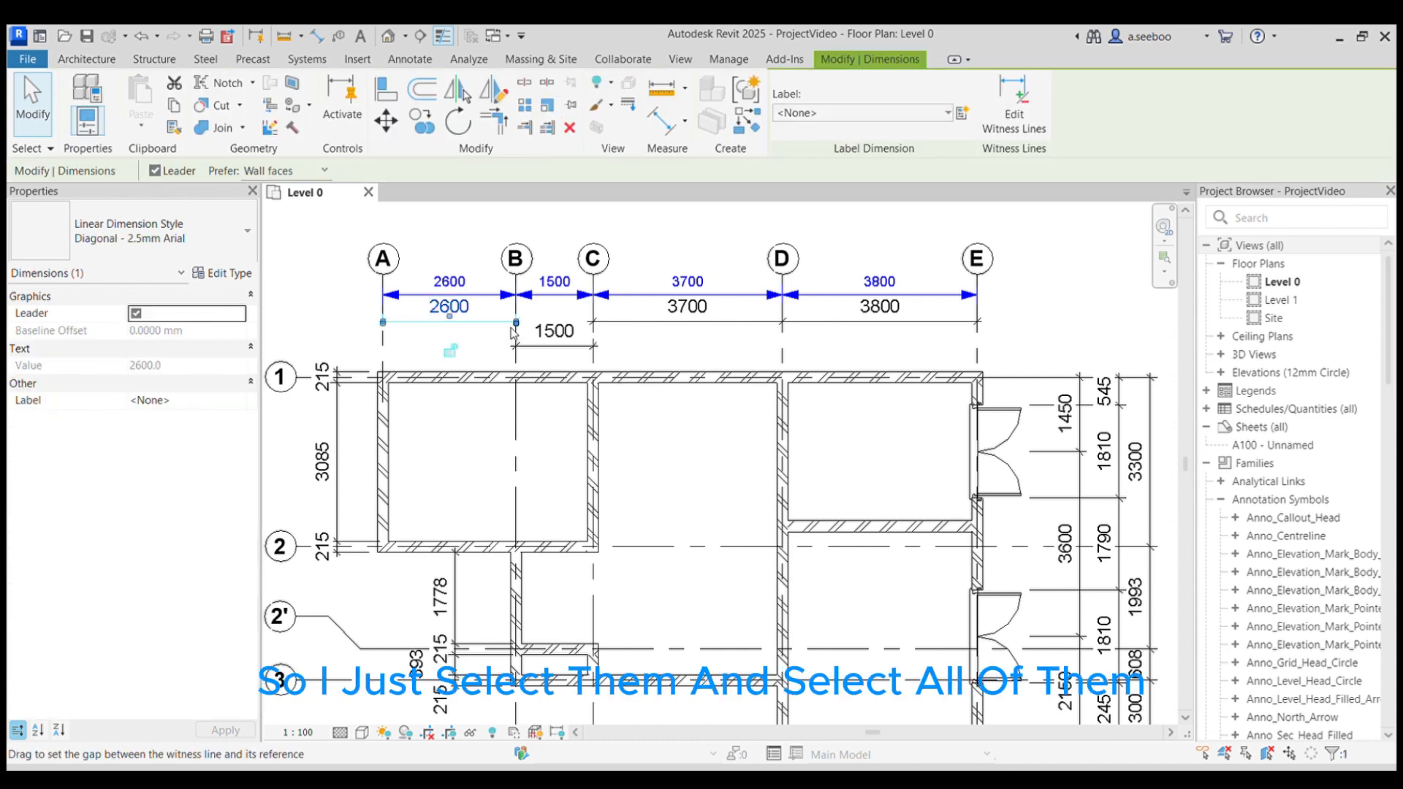
pyautogui.keyDown('ctrl'); pyautogui.click(570, 333); pyautogui.keyUp('ctrl')
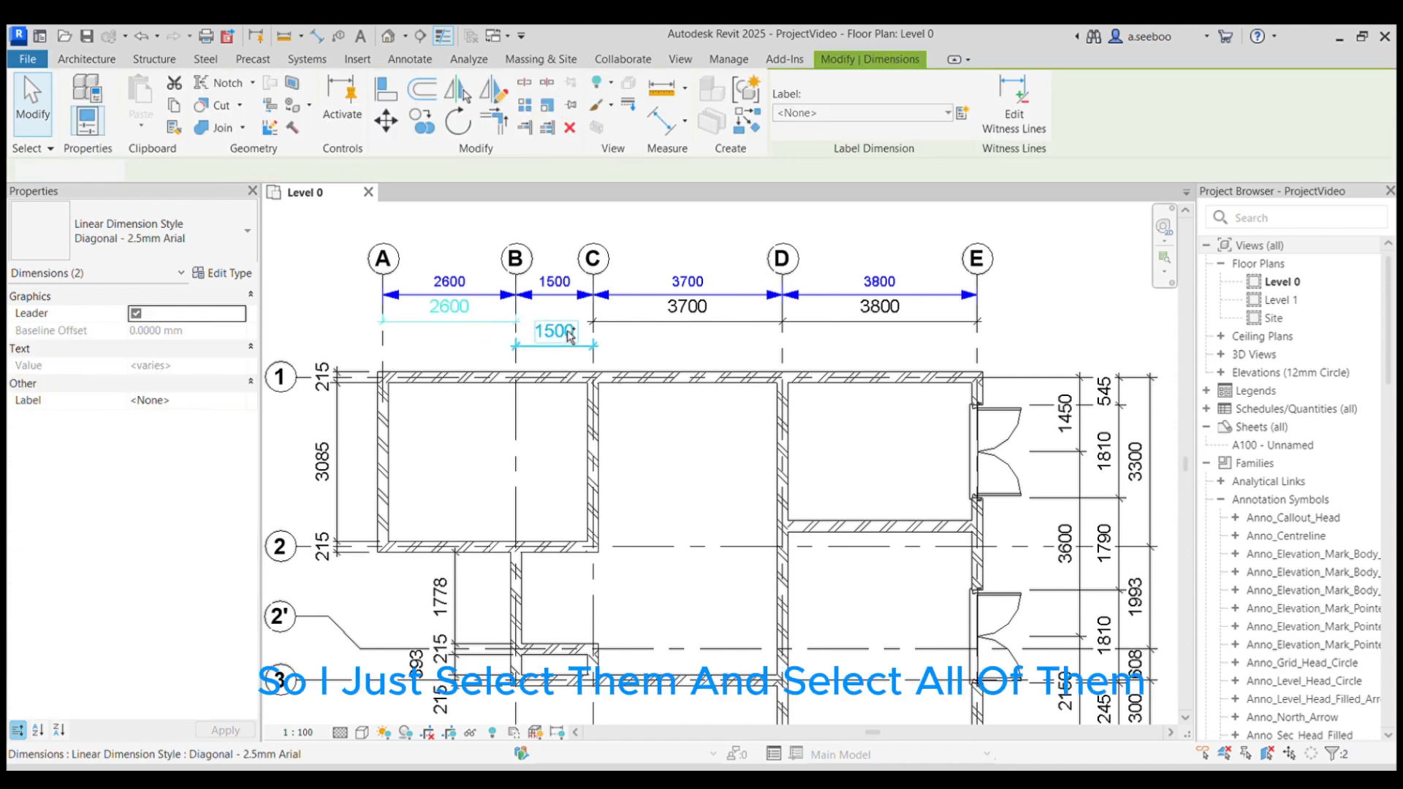
pyautogui.keyDown('ctrl'); pyautogui.click(644, 329); pyautogui.keyUp('ctrl')
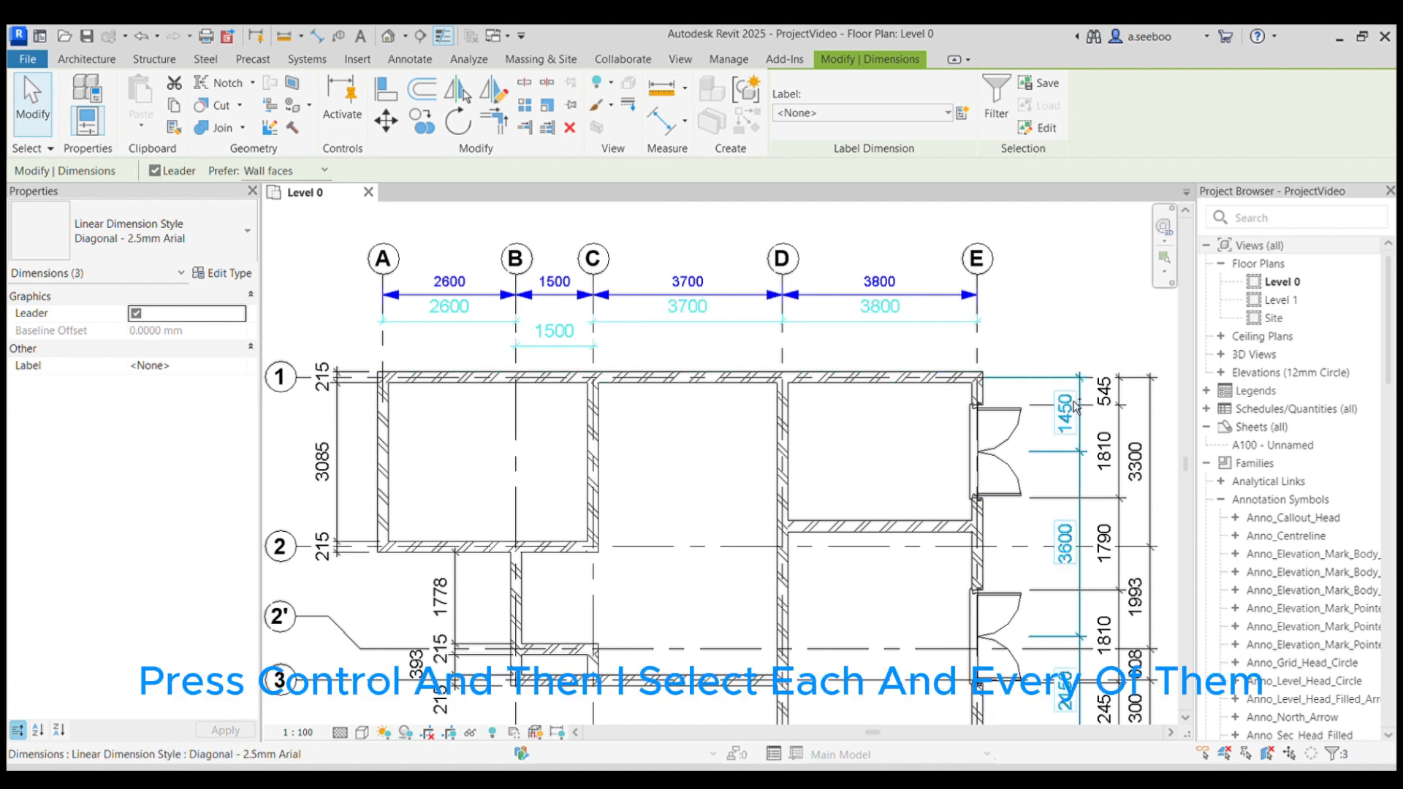
pyautogui.keyDown('ctrl'); pyautogui.click(1112, 406); pyautogui.keyUp('ctrl')
pyautogui.keyDown('ctrl'); pyautogui.click(1080, 453); pyautogui.keyUp('ctrl')
pyautogui.keyDown('ctrl'); pyautogui.click(1150, 475); pyautogui.keyUp('ctrl')
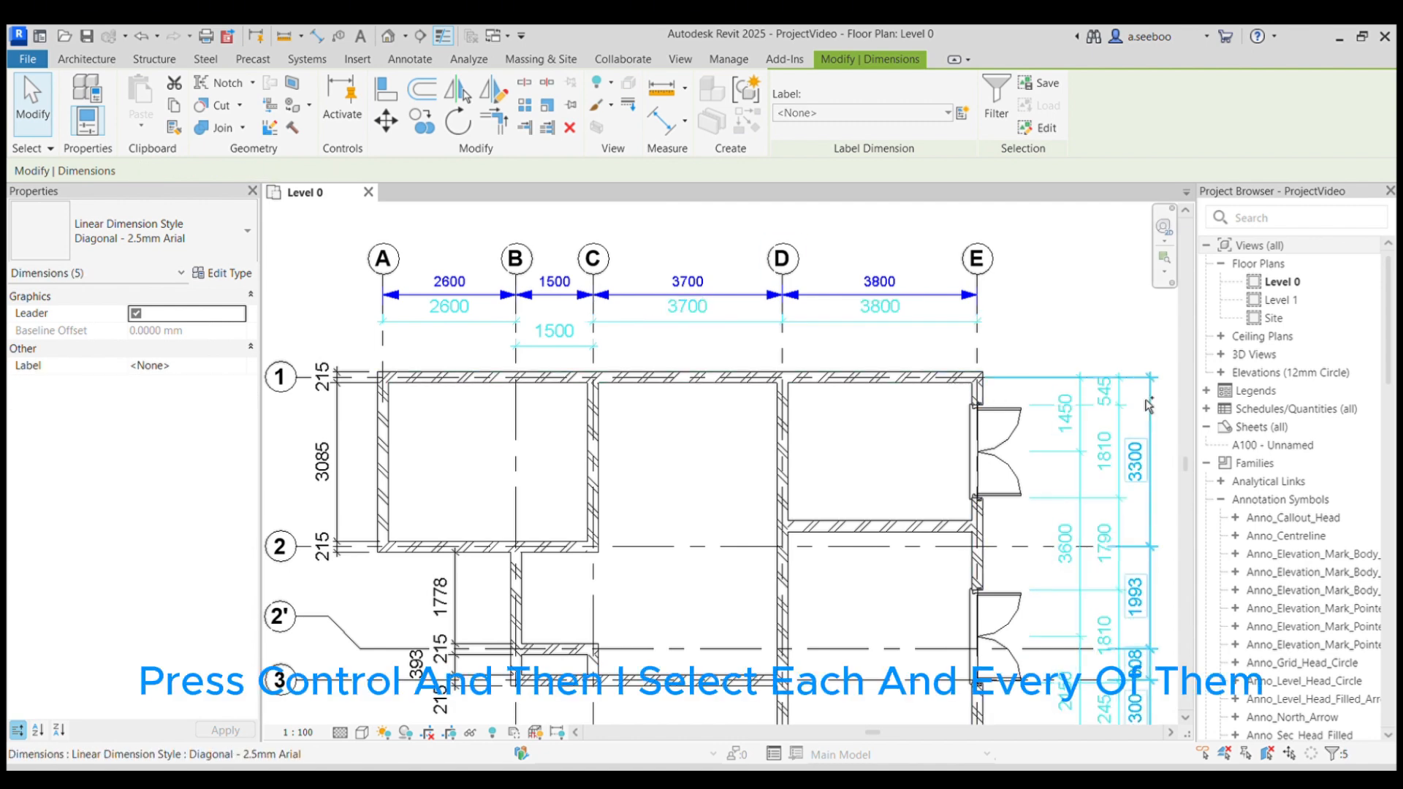
pyautogui.scroll(-2, 882, 347)
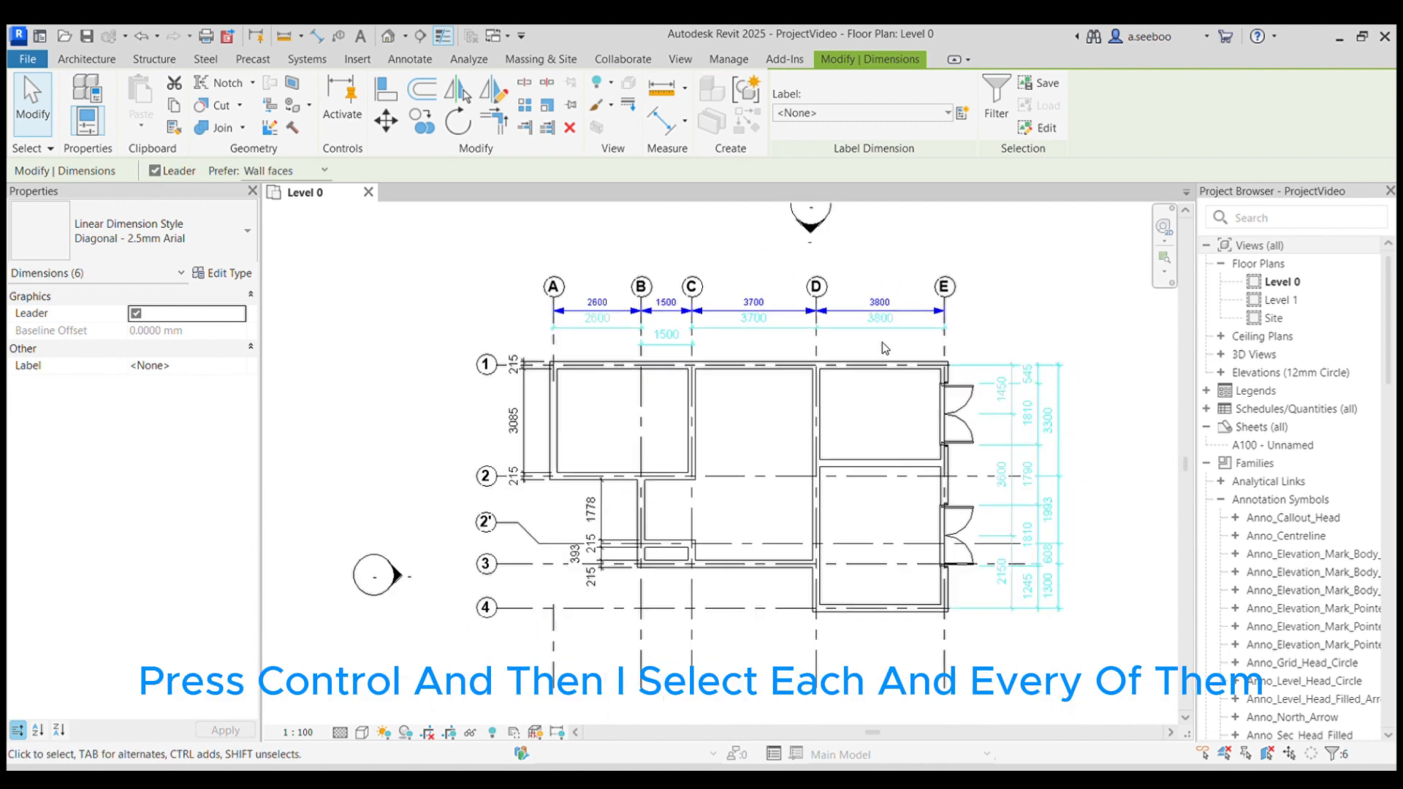
pyautogui.keyDown('ctrl'); pyautogui.click(528, 427); pyautogui.keyUp('ctrl')
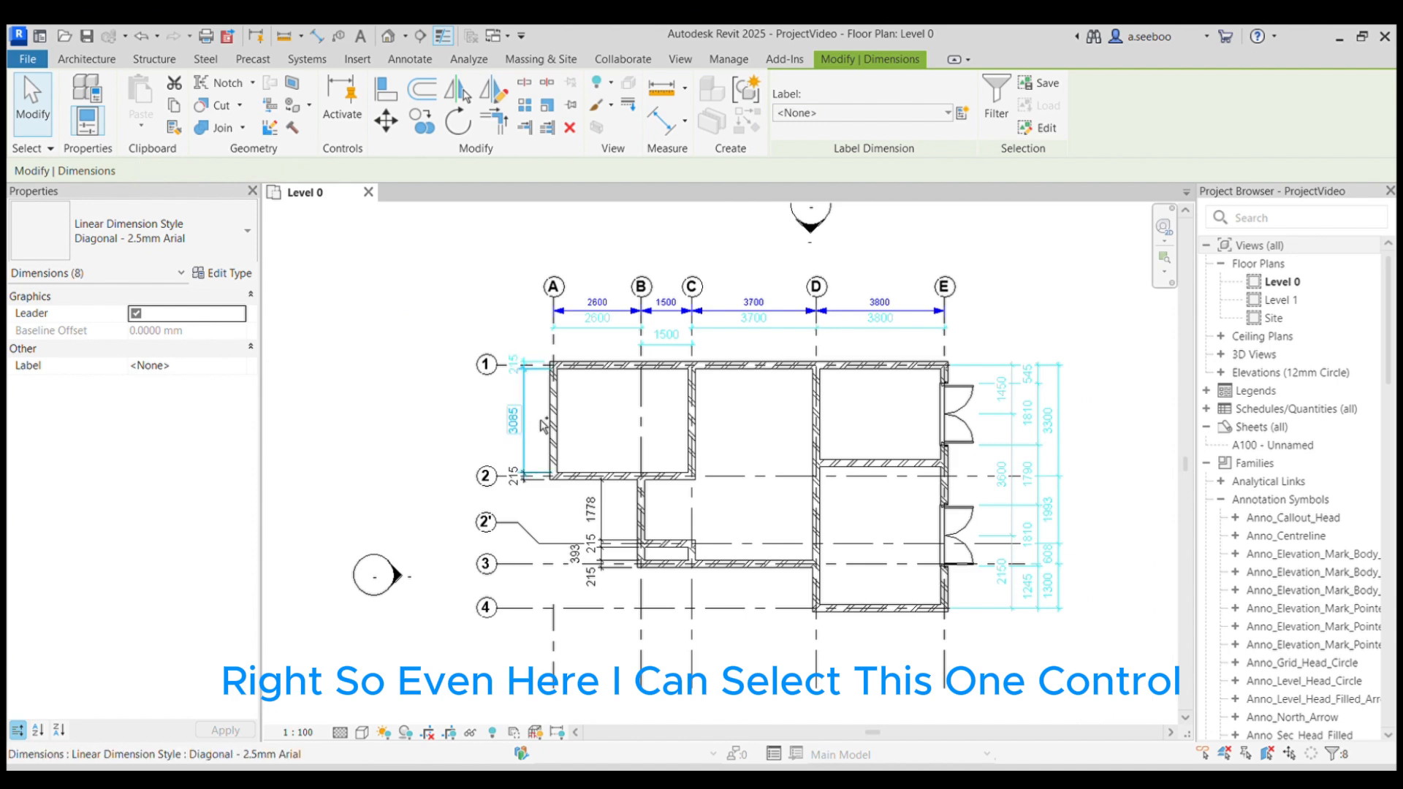
pyautogui.keyDown('ctrl'); pyautogui.click(518, 492); pyautogui.keyUp('ctrl')
pyautogui.keyDown('ctrl'); pyautogui.click(594, 520); pyautogui.keyUp('ctrl')
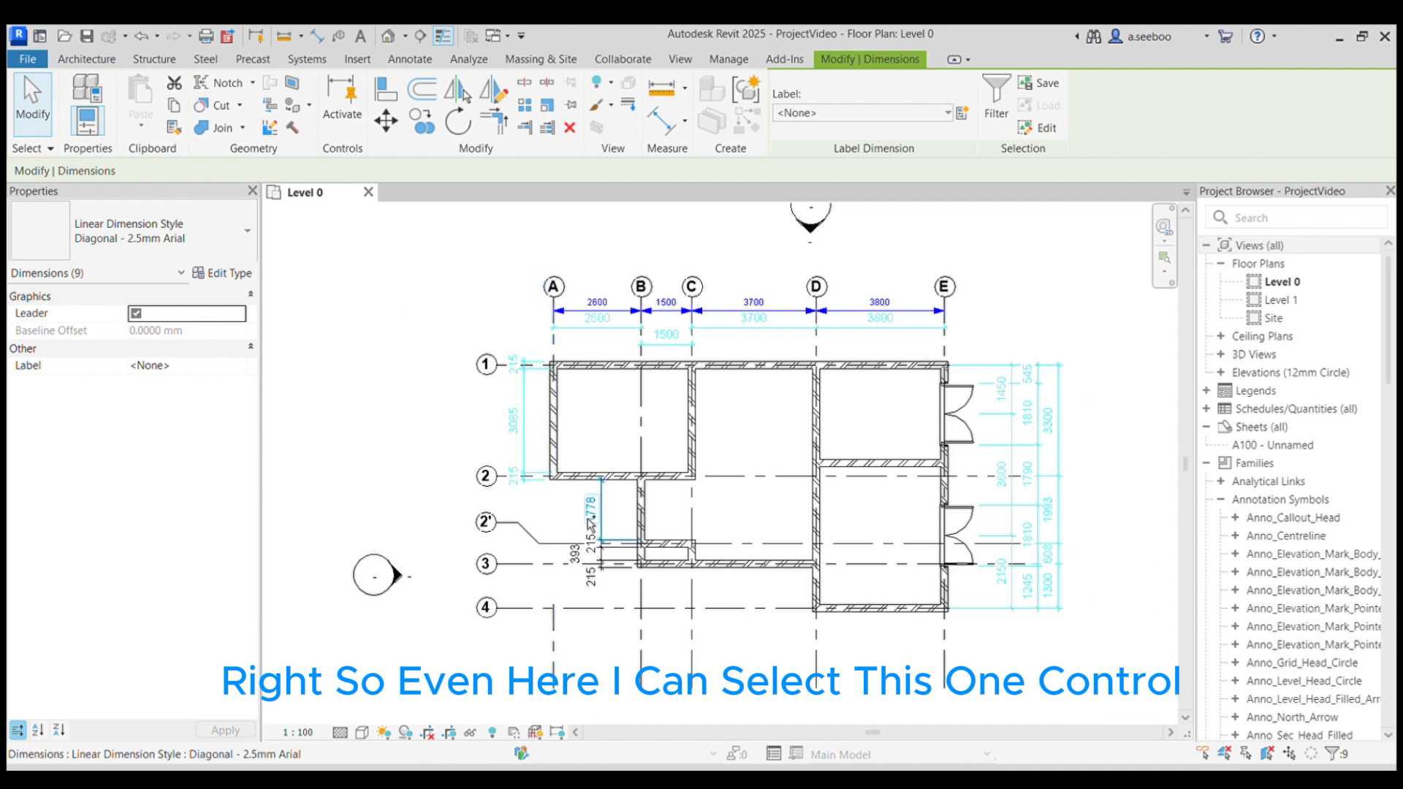
pyautogui.keyDown('ctrl'); pyautogui.click(588, 548); pyautogui.keyUp('ctrl')
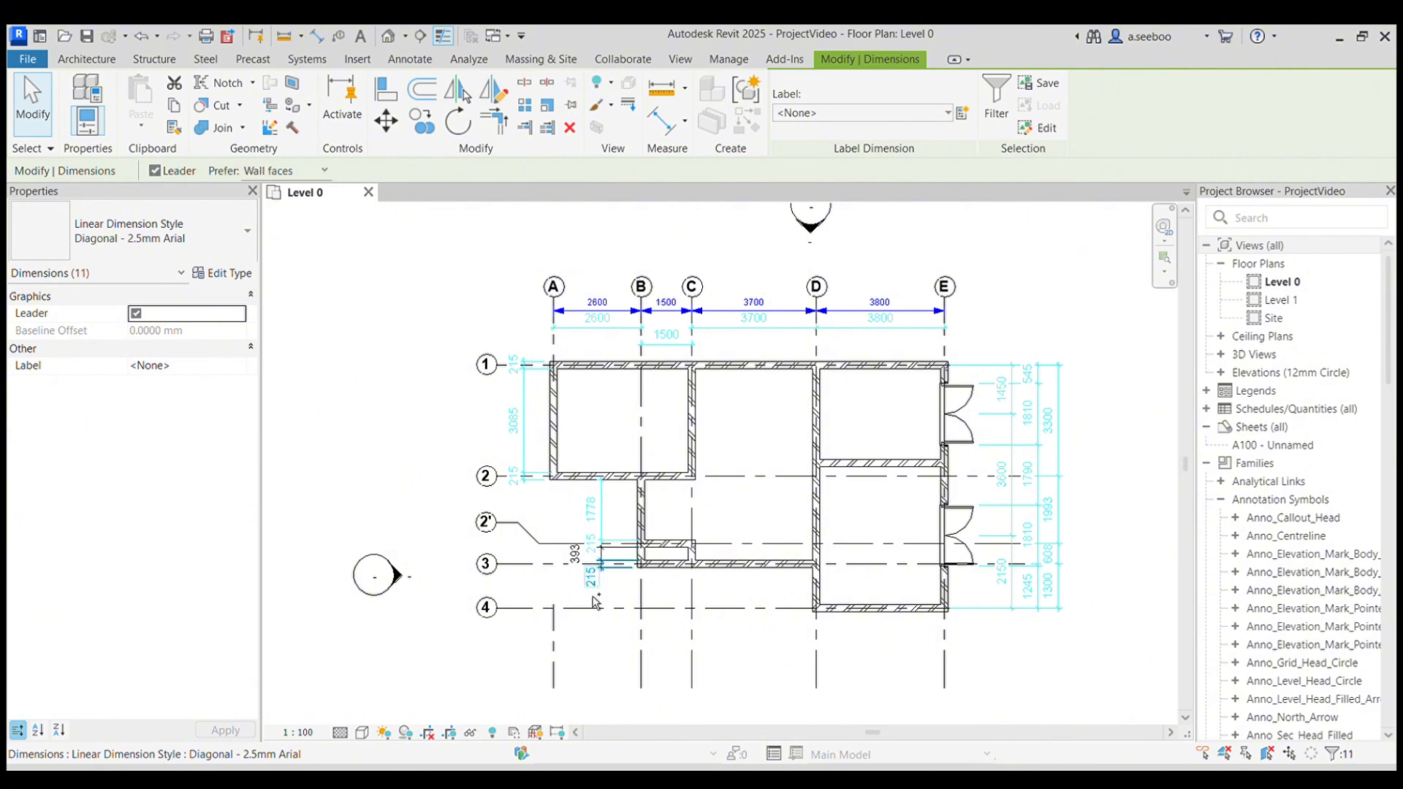
pyautogui.keyDown('ctrl'); pyautogui.click(577, 557); pyautogui.keyUp('ctrl')
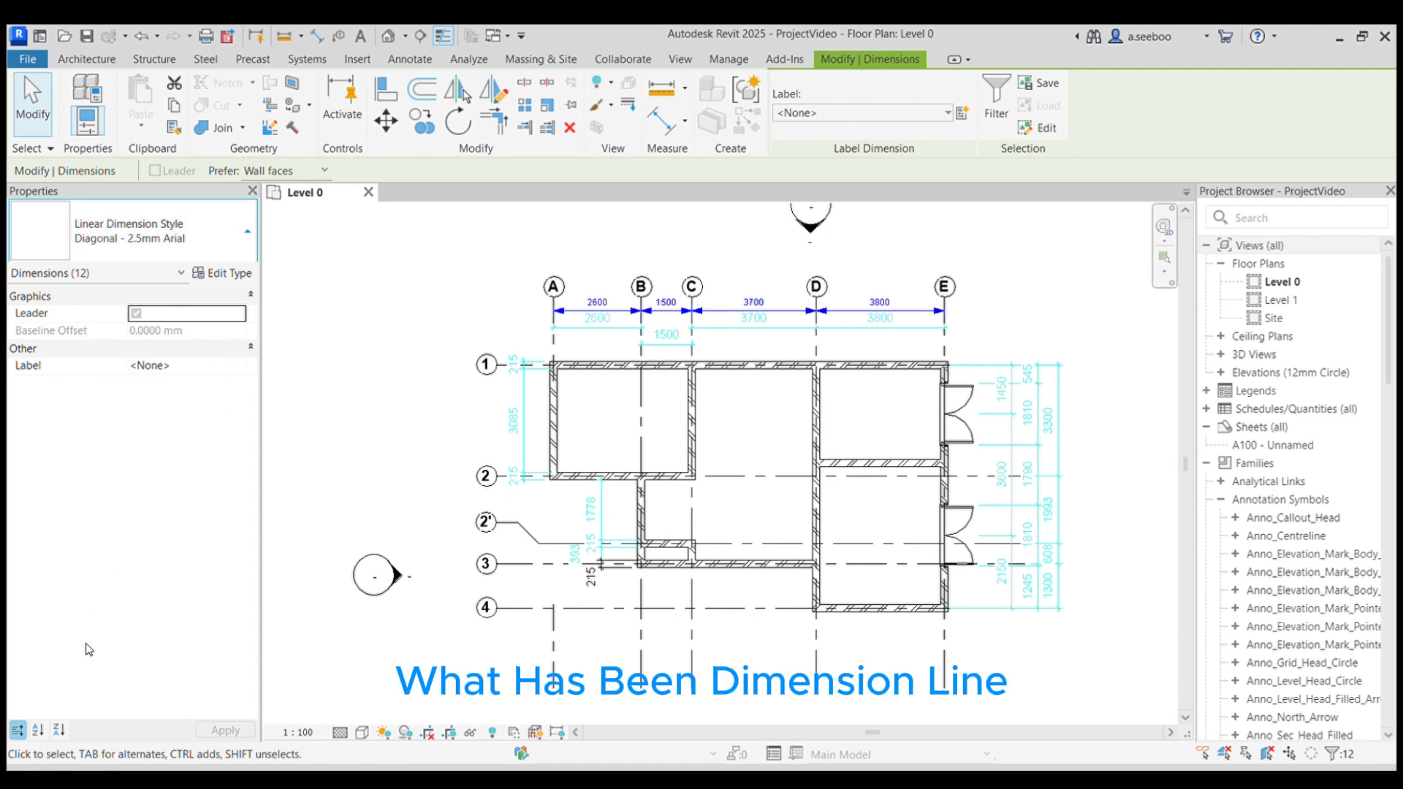
pyautogui.click(202, 652)
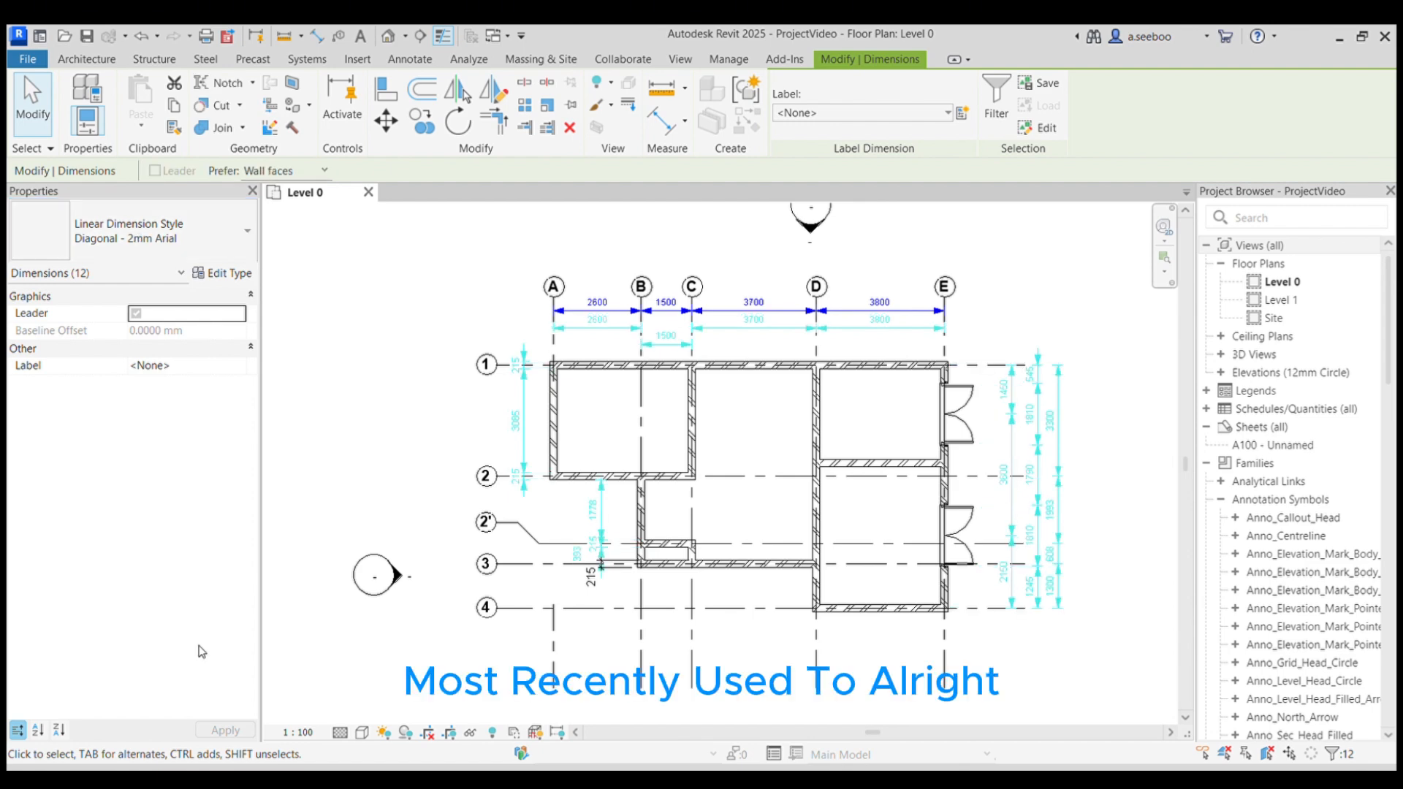
pyautogui.click(474, 281)
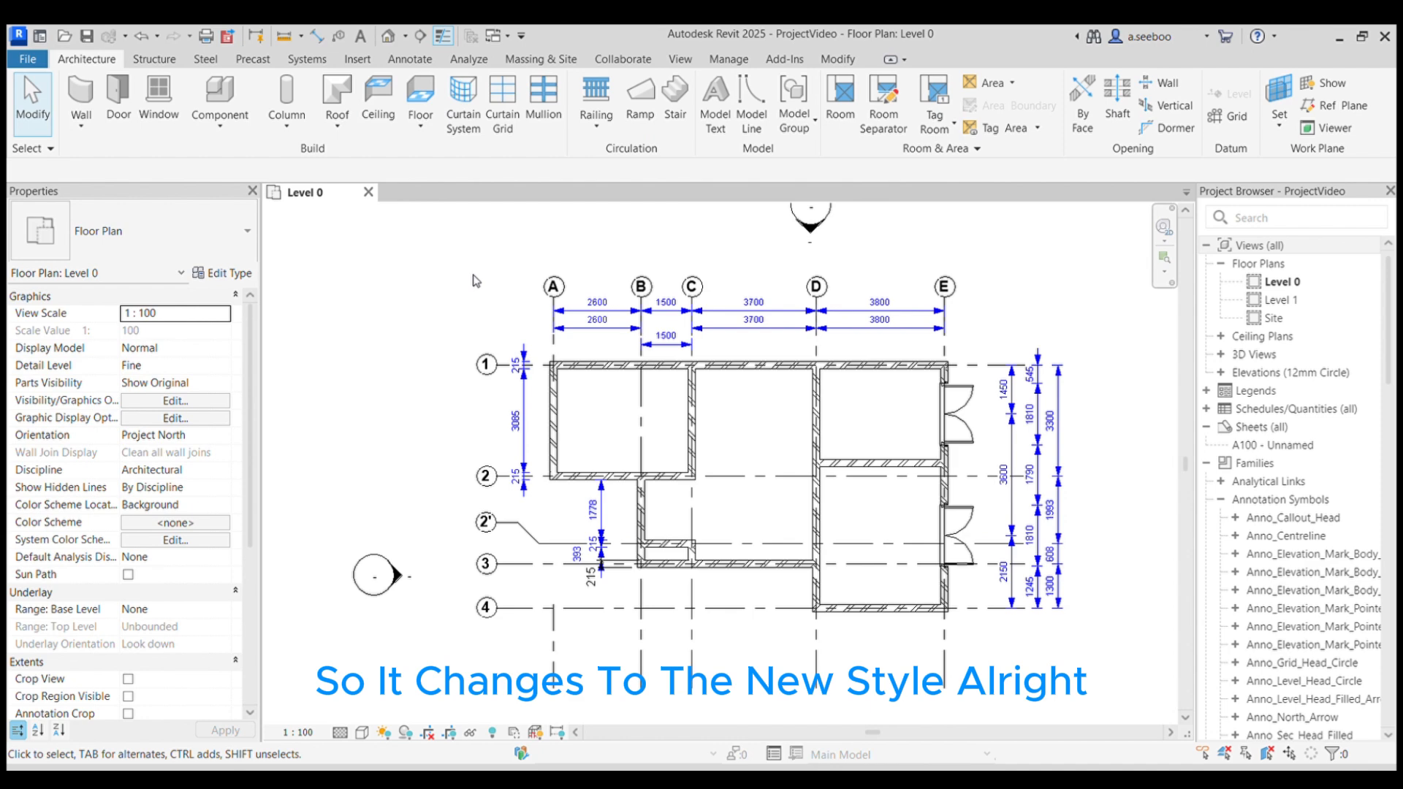